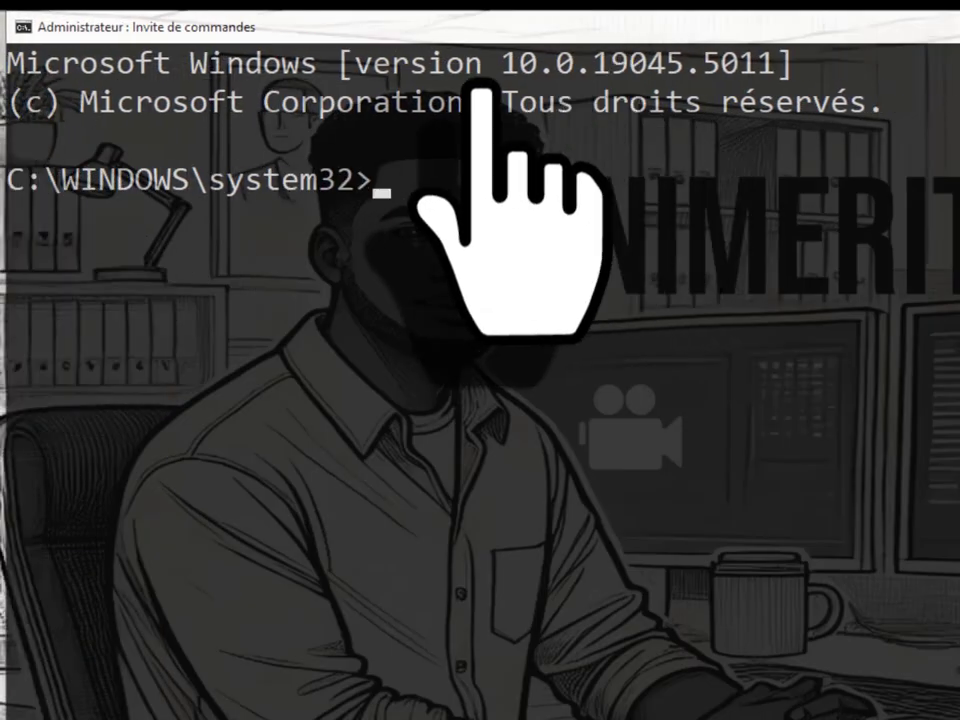
Step: Copy the Windows version text, then highlight the copyright line and the system32 prompt
{"action": "left_click_drag", "start_coordinate": [357, 63], "coordinate": [795, 60]}
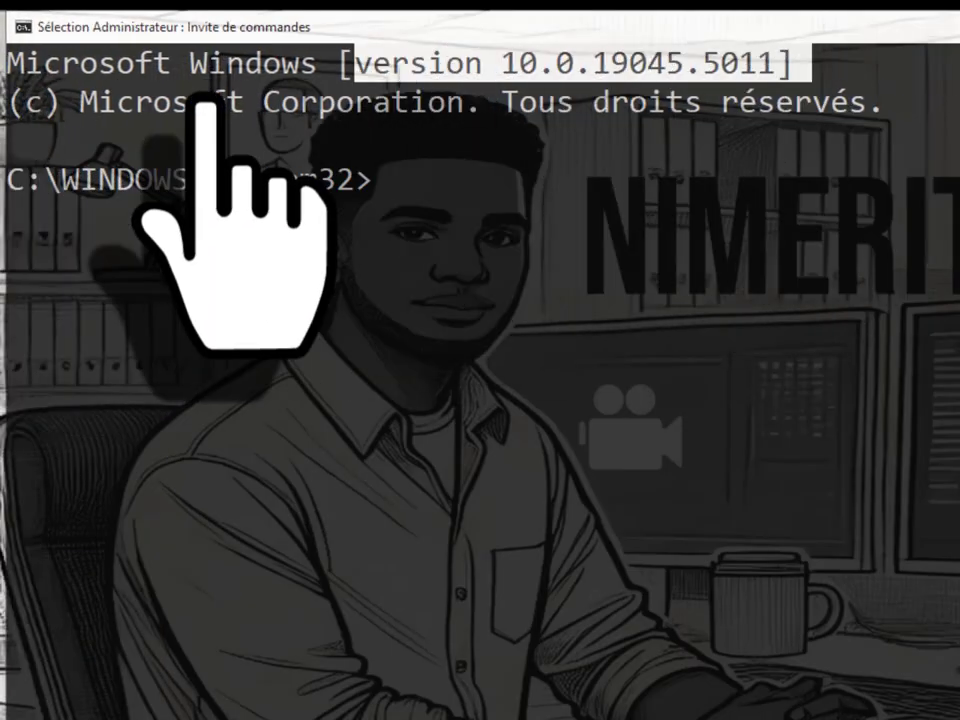
{"action": "key", "text": "ctrl+c"}
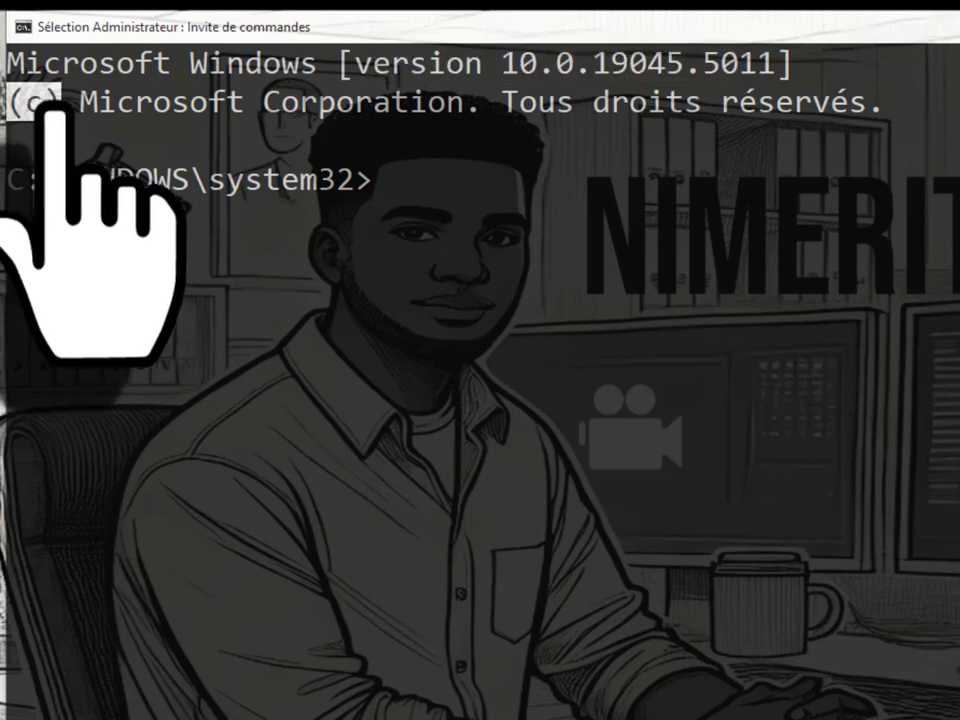
{"action": "left_click_drag", "start_coordinate": [80, 101], "coordinate": [868, 139]}
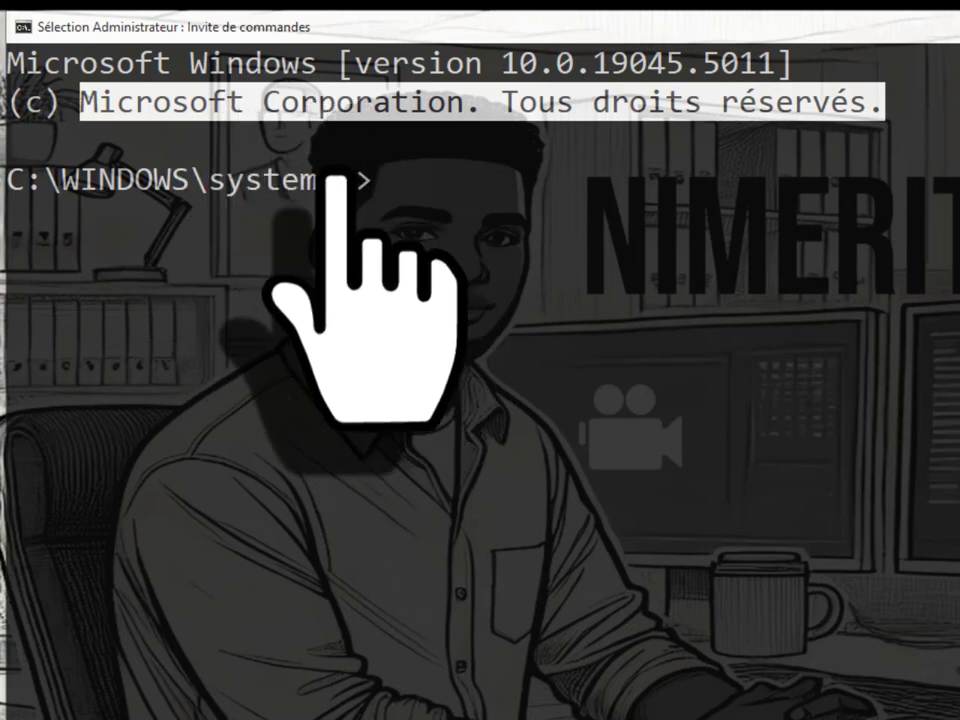
{"action": "left_click_drag", "start_coordinate": [385, 180], "coordinate": [12, 198]}
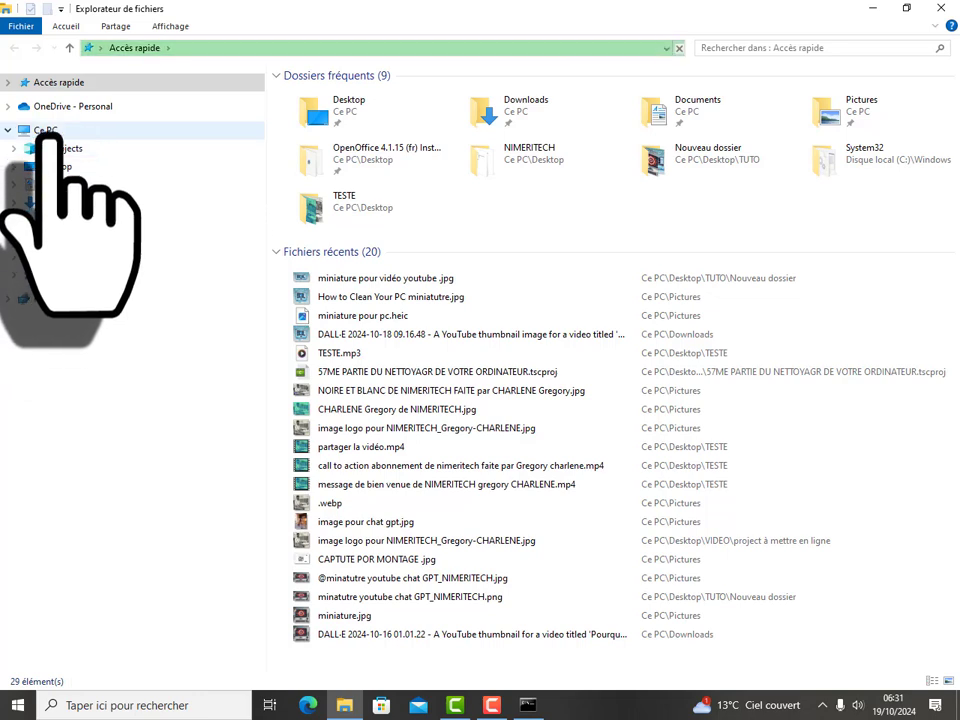
Step: Browse from This PC through the Windows folder on C: into System32
{"action": "left_click", "coordinate": [50, 131]}
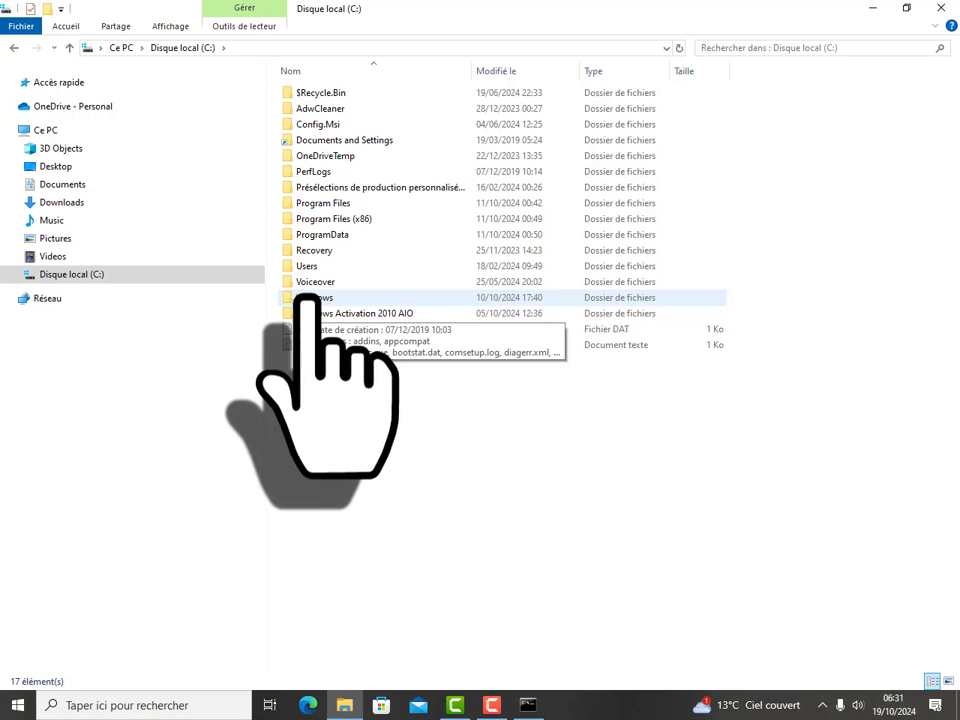
{"action": "double_click", "coordinate": [308, 298]}
{"action": "scroll", "coordinate": [331, 394], "scroll_direction": "down", "scroll_amount": 2}
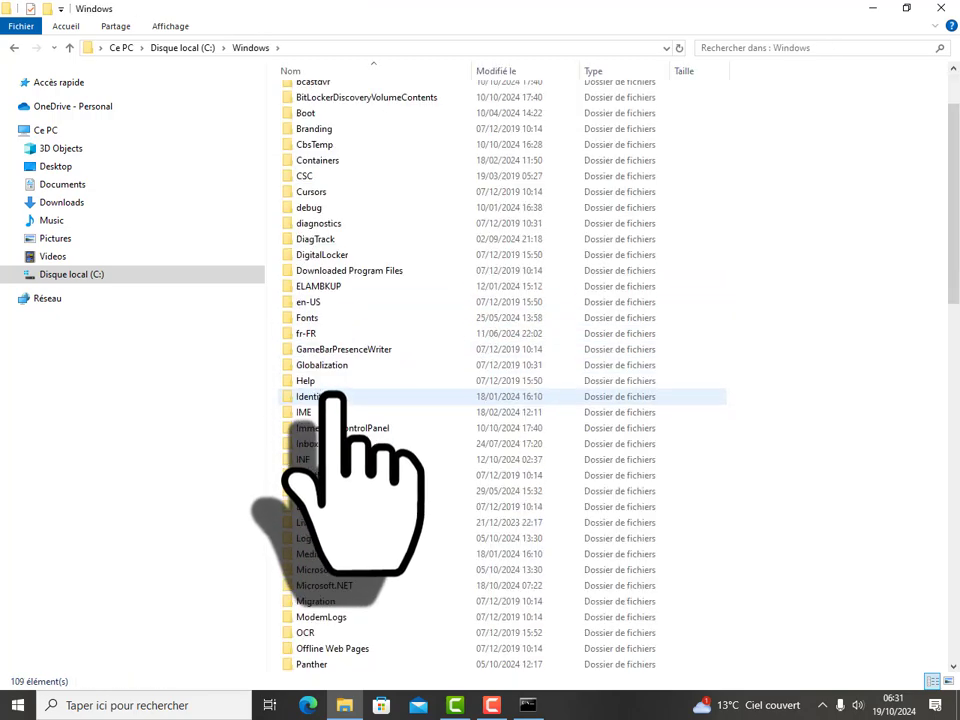
{"action": "scroll", "coordinate": [331, 394], "scroll_direction": "down", "scroll_amount": 17}
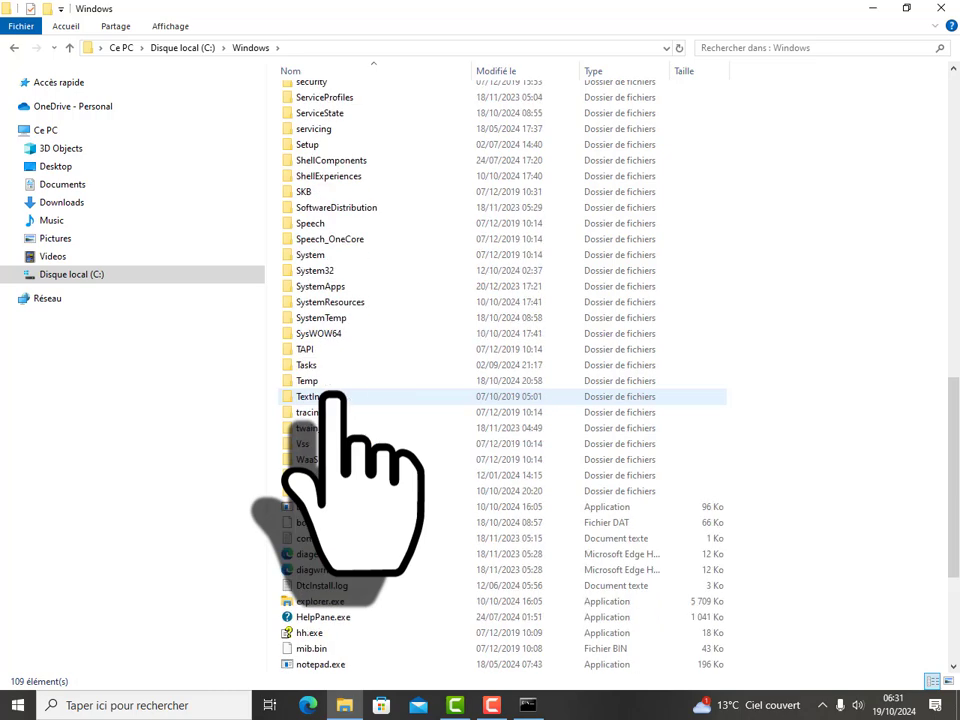
{"action": "scroll", "coordinate": [331, 394], "scroll_direction": "down", "scroll_amount": 2}
{"action": "scroll", "coordinate": [300, 248], "scroll_direction": "up", "scroll_amount": 1}
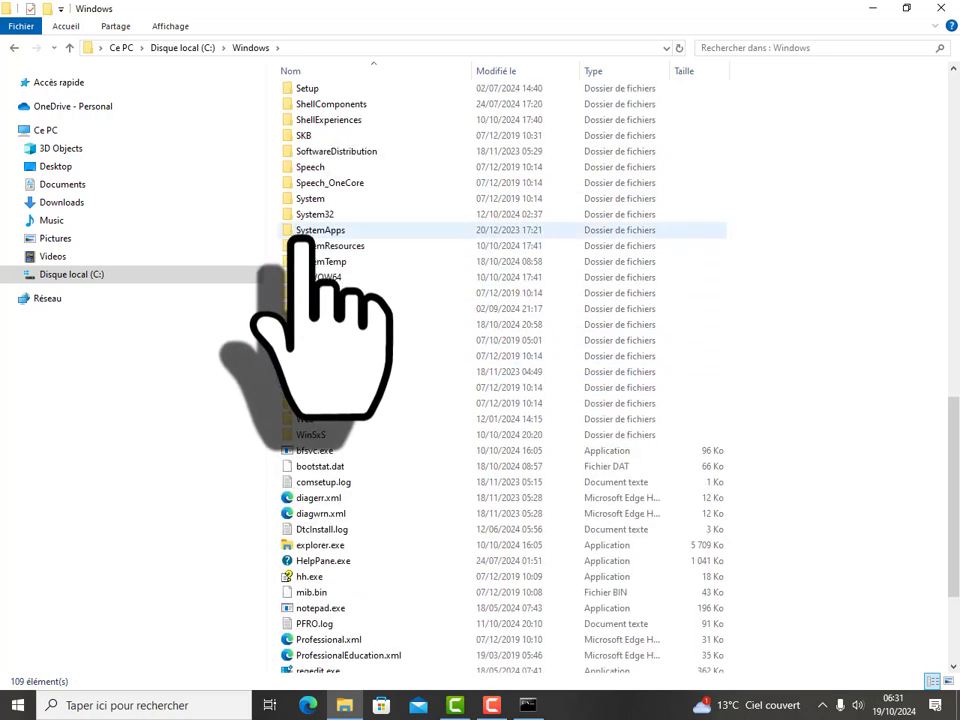
{"action": "double_click", "coordinate": [315, 214]}
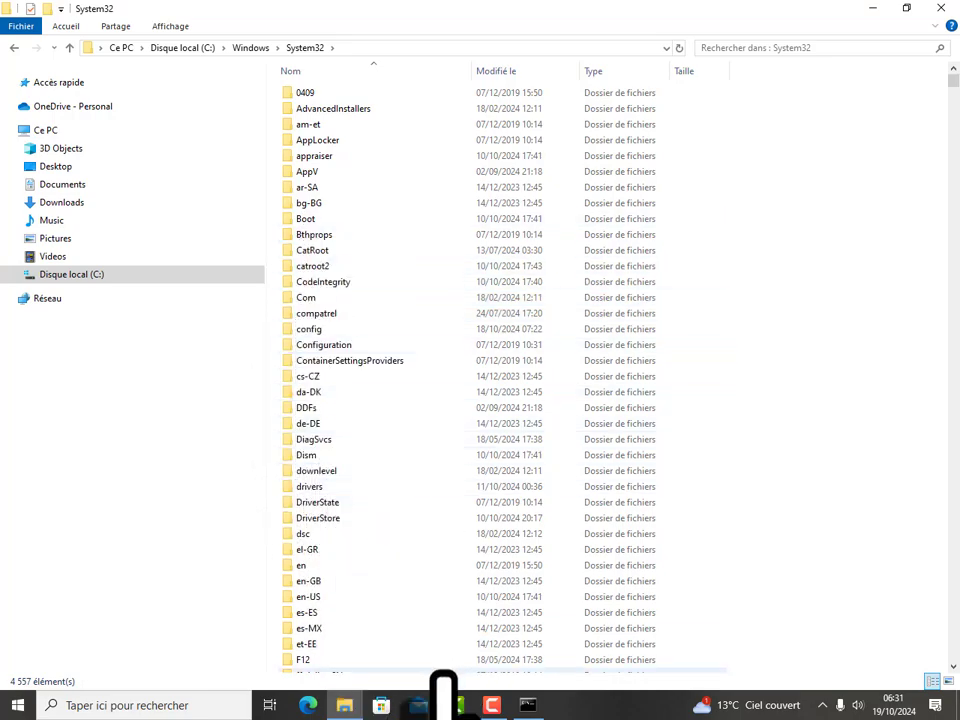
Step: Back in the admin console, copy the system32 prompt text and run CD\ to reach C:\
{"action": "left_click", "coordinate": [528, 705]}
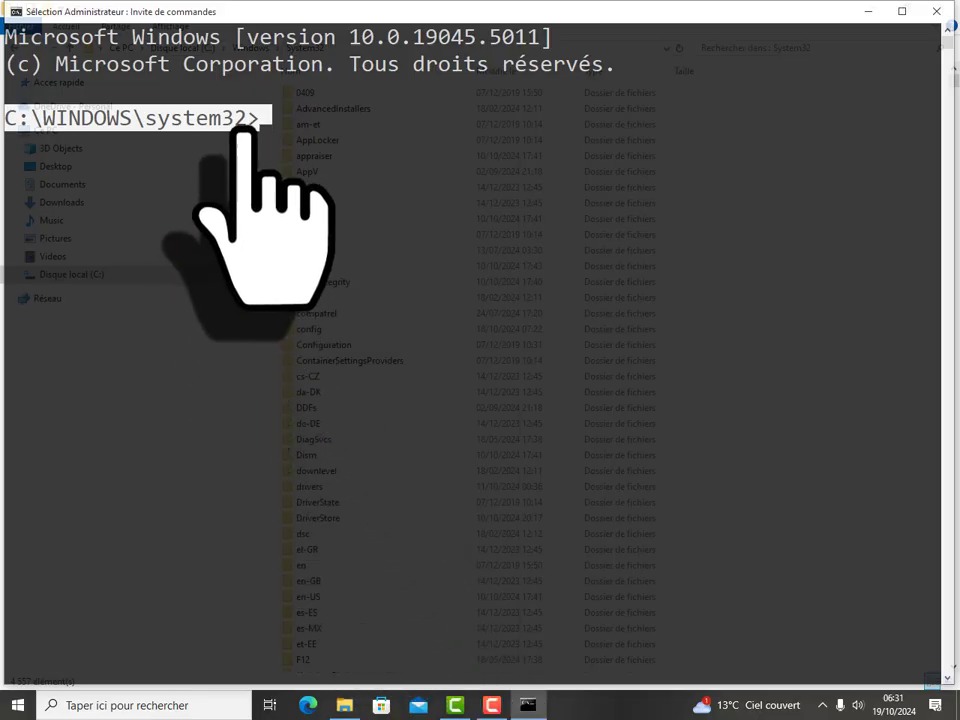
{"action": "left_click", "coordinate": [302, 117]}
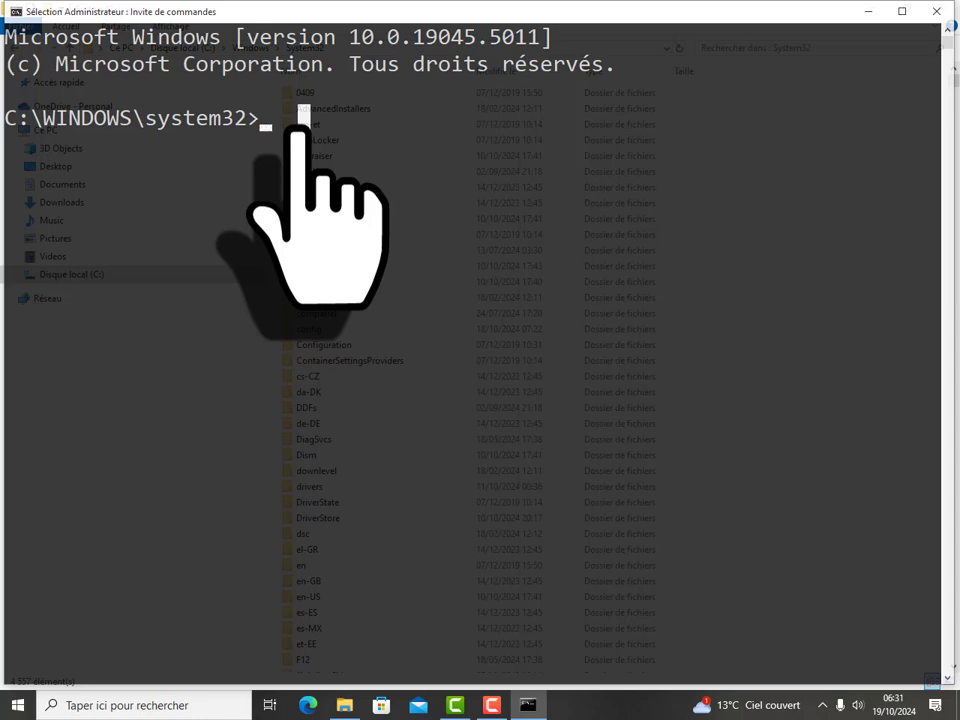
{"action": "left_click_drag", "start_coordinate": [265, 117], "coordinate": [18, 118]}
{"action": "right_click", "coordinate": [18, 118]}
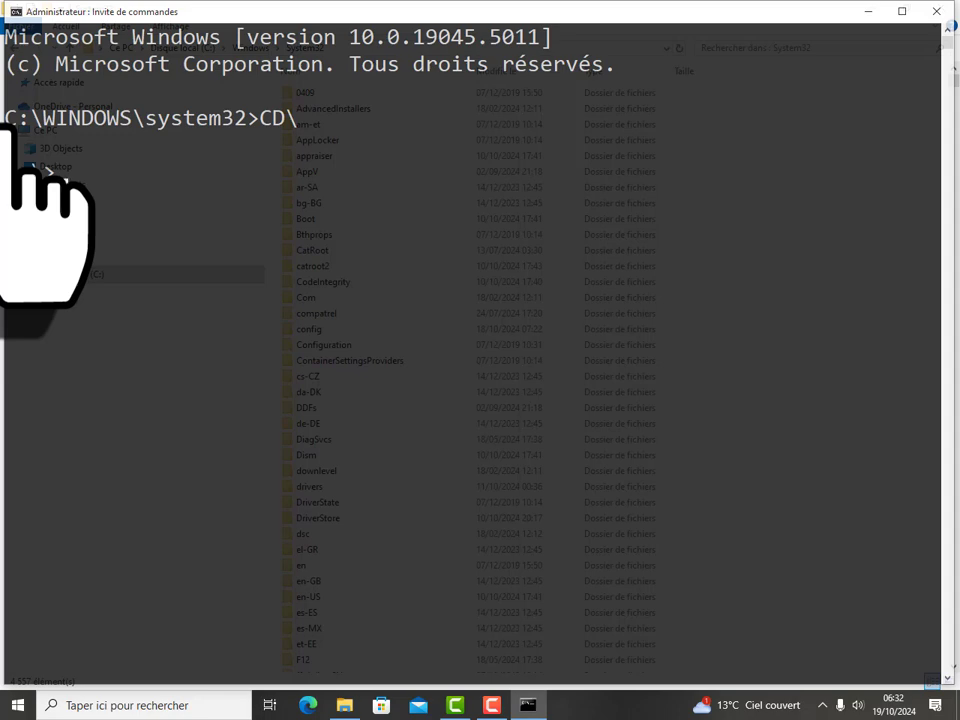
{"action": "key", "text": "Return"}
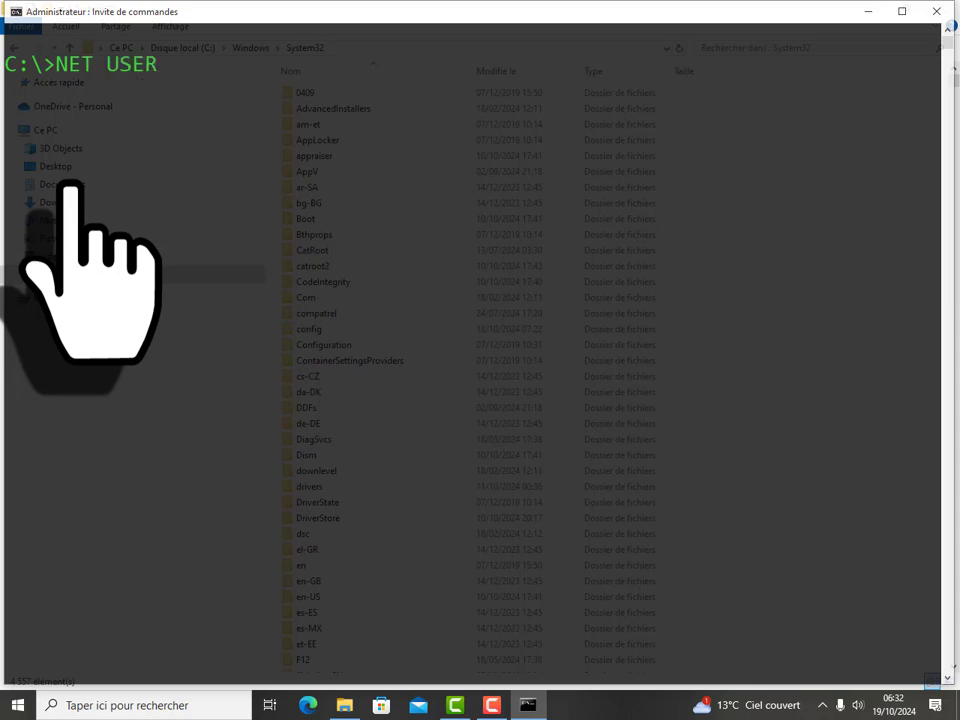
Step: Run NET USER to list local accounts, then highlight the Administrateur account name
{"action": "key", "text": "Return"}
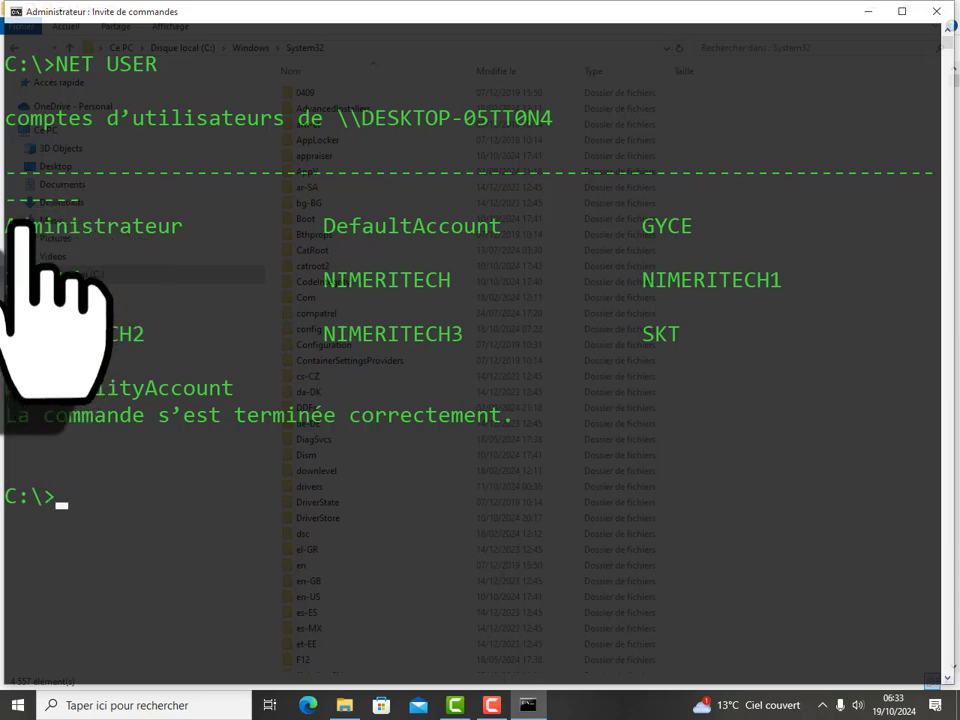
{"action": "left_click_drag", "start_coordinate": [12, 214], "coordinate": [534, 423]}
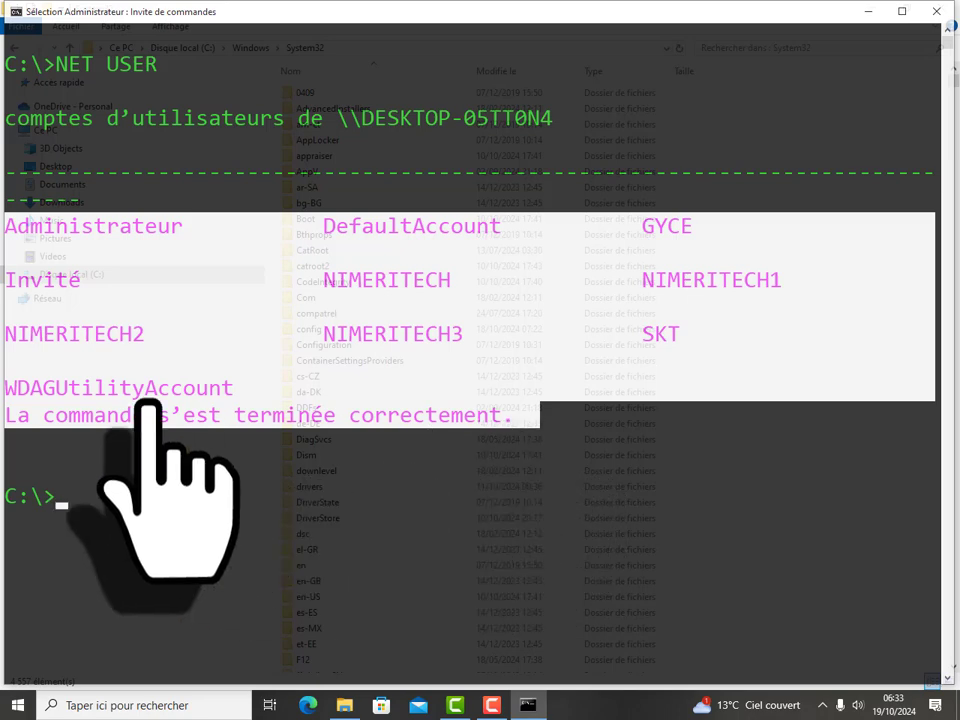
{"action": "left_click", "coordinate": [139, 305]}
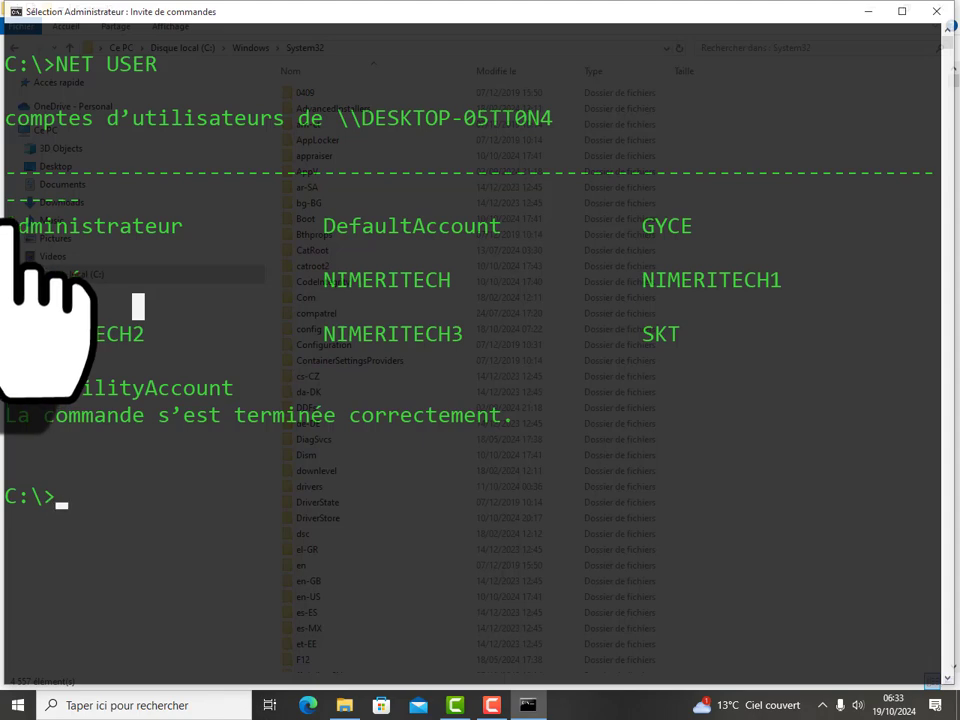
{"action": "left_click_drag", "start_coordinate": [8, 224], "coordinate": [199, 237]}
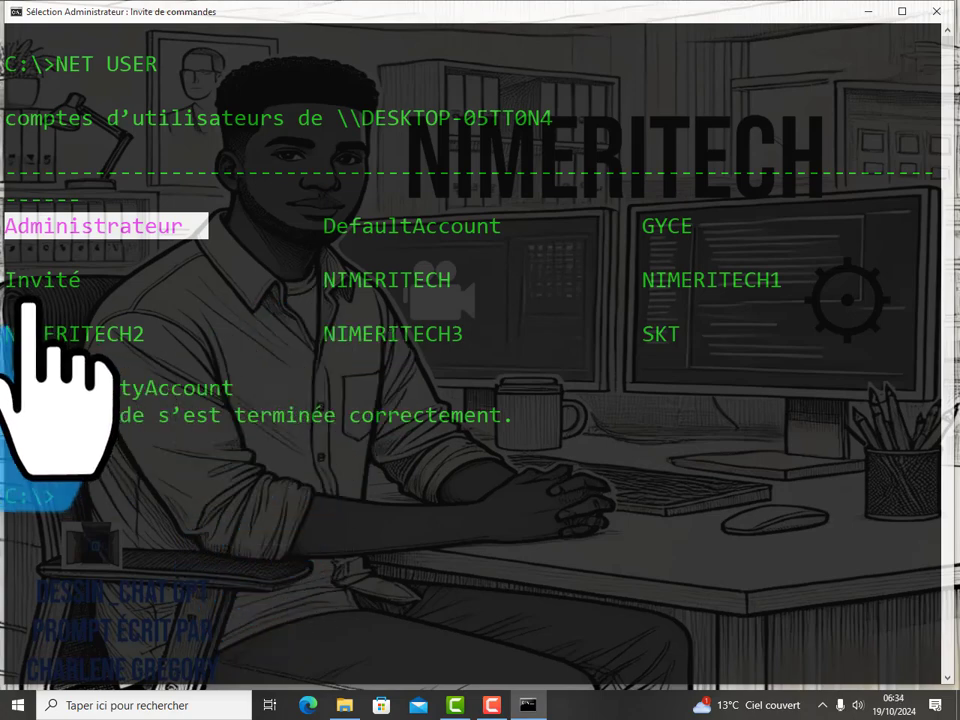
{"action": "key", "text": "Return"}
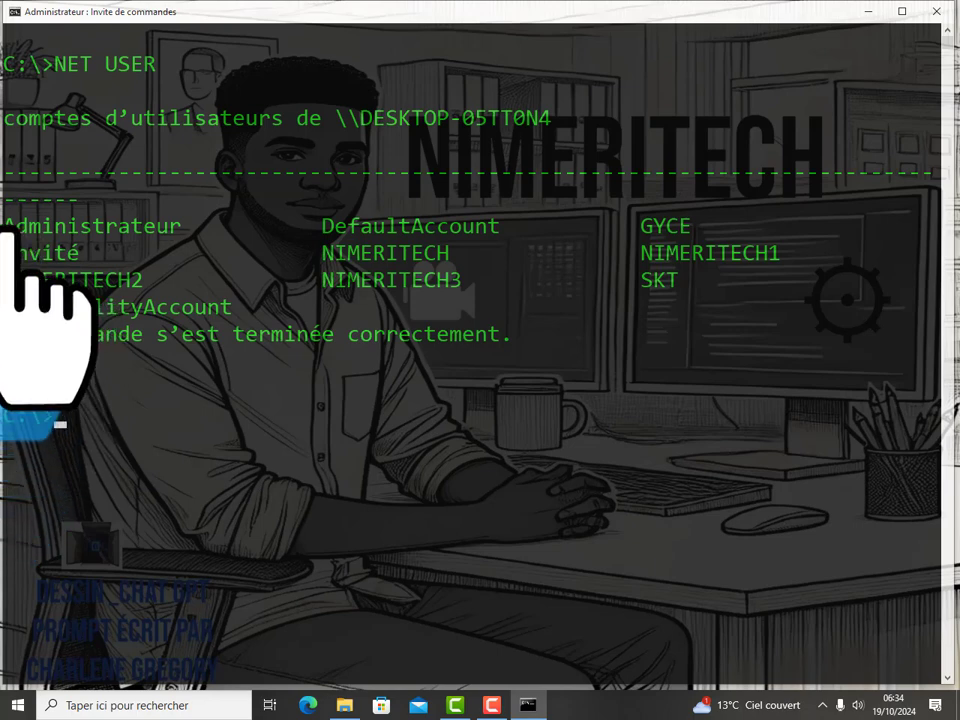
{"action": "left_click_drag", "start_coordinate": [5, 226], "coordinate": [203, 226]}
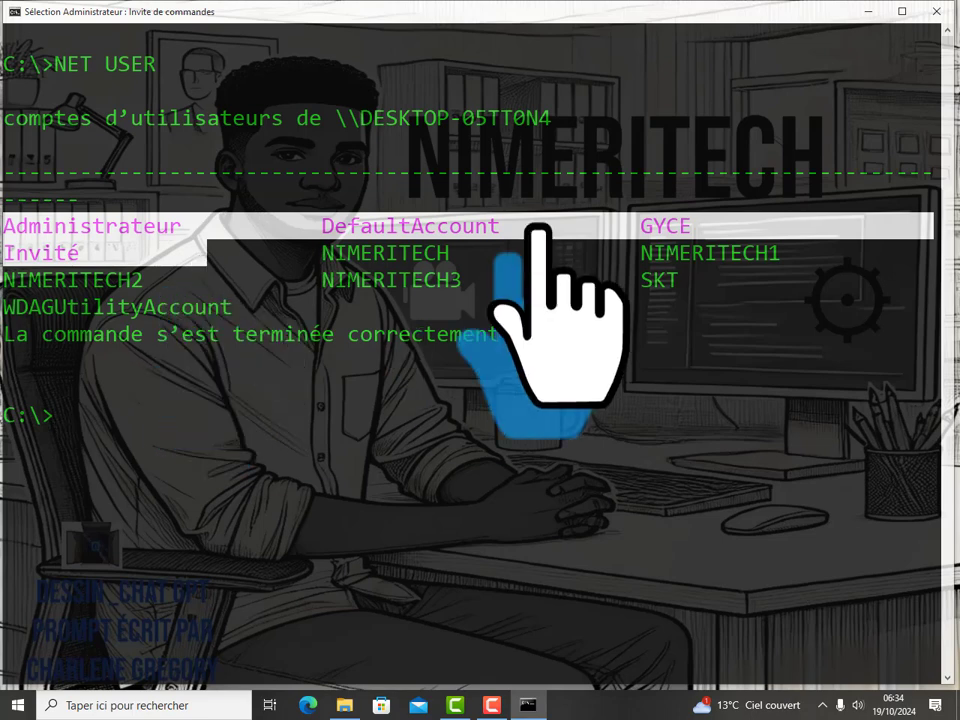
{"action": "left_click_drag", "start_coordinate": [512, 225], "coordinate": [93, 226]}
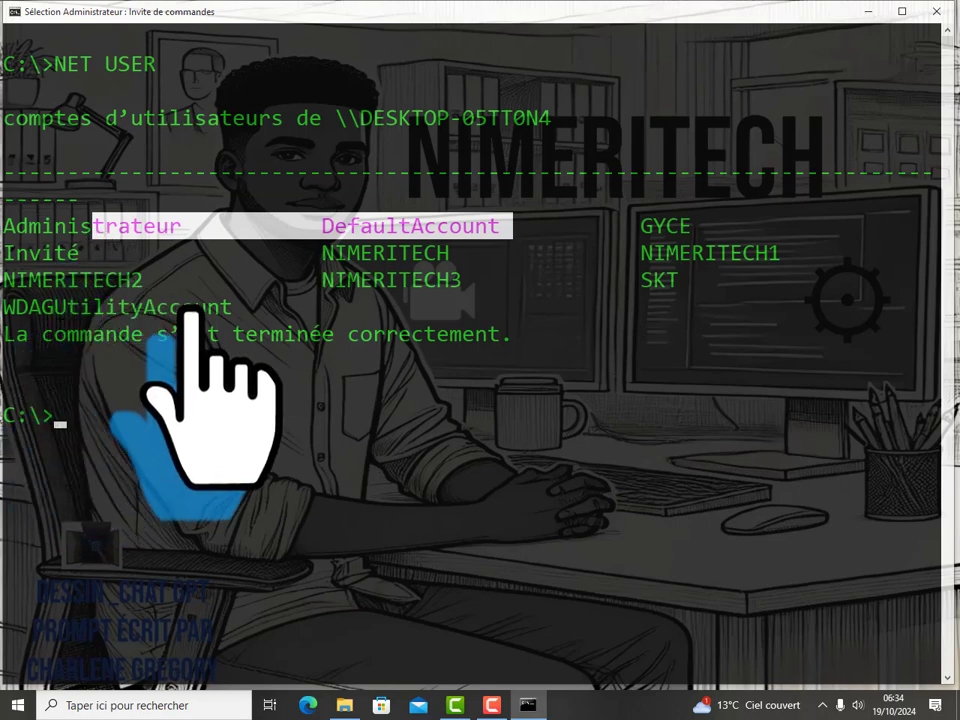
{"action": "left_click_drag", "start_coordinate": [232, 306], "coordinate": [3, 306]}
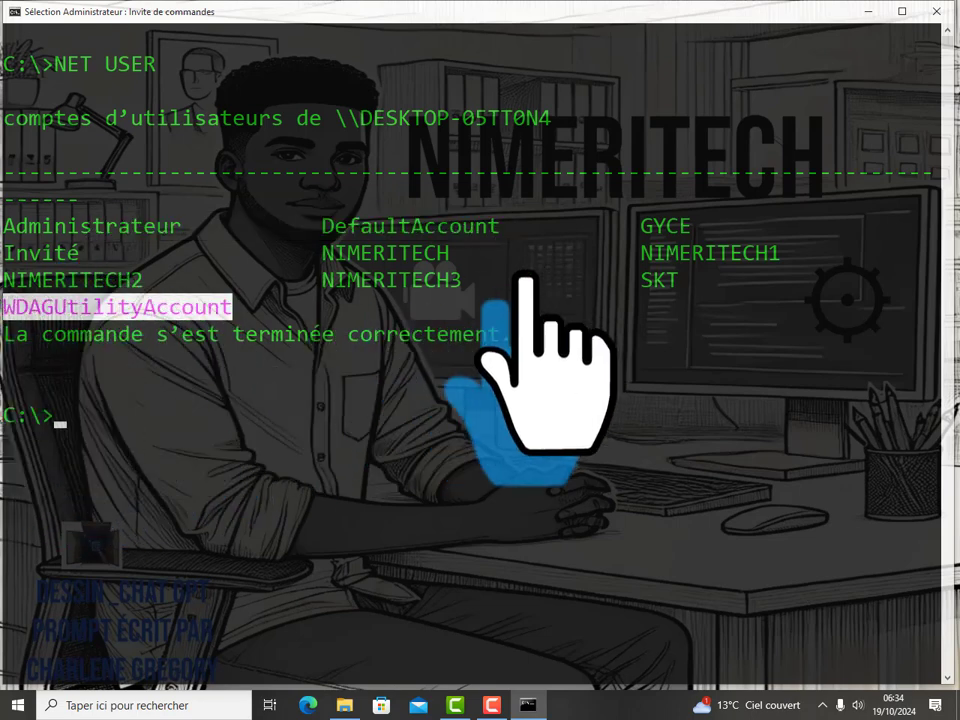
{"action": "left_click", "coordinate": [645, 217]}
{"action": "left_click_drag", "start_coordinate": [645, 217], "coordinate": [688, 292]}
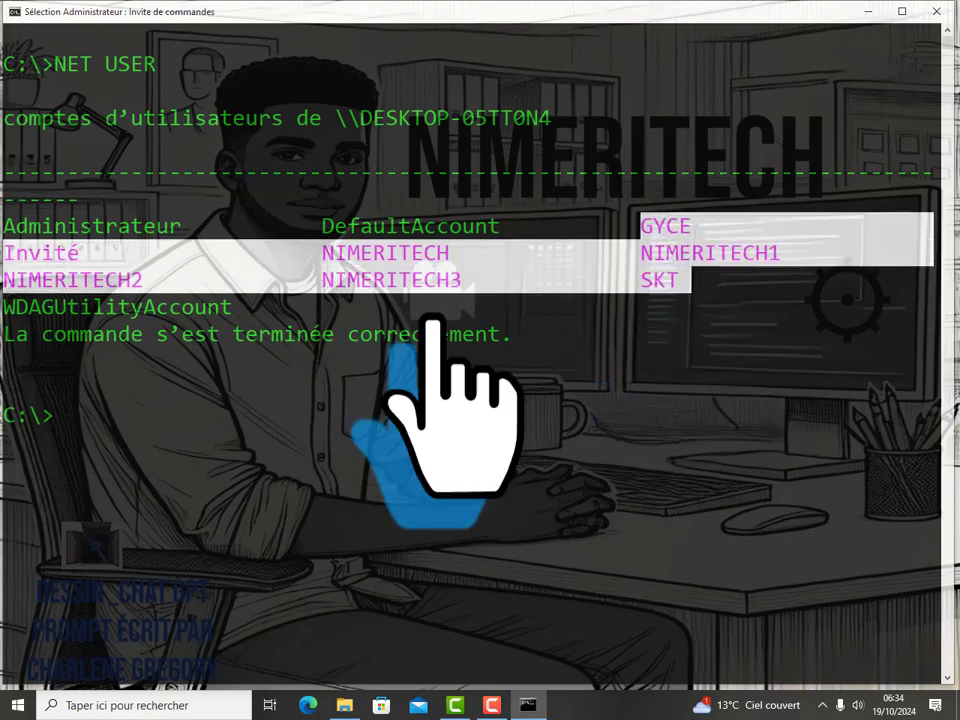
{"action": "left_click", "coordinate": [97, 253]}
{"action": "left_click_drag", "start_coordinate": [97, 253], "coordinate": [14, 228]}
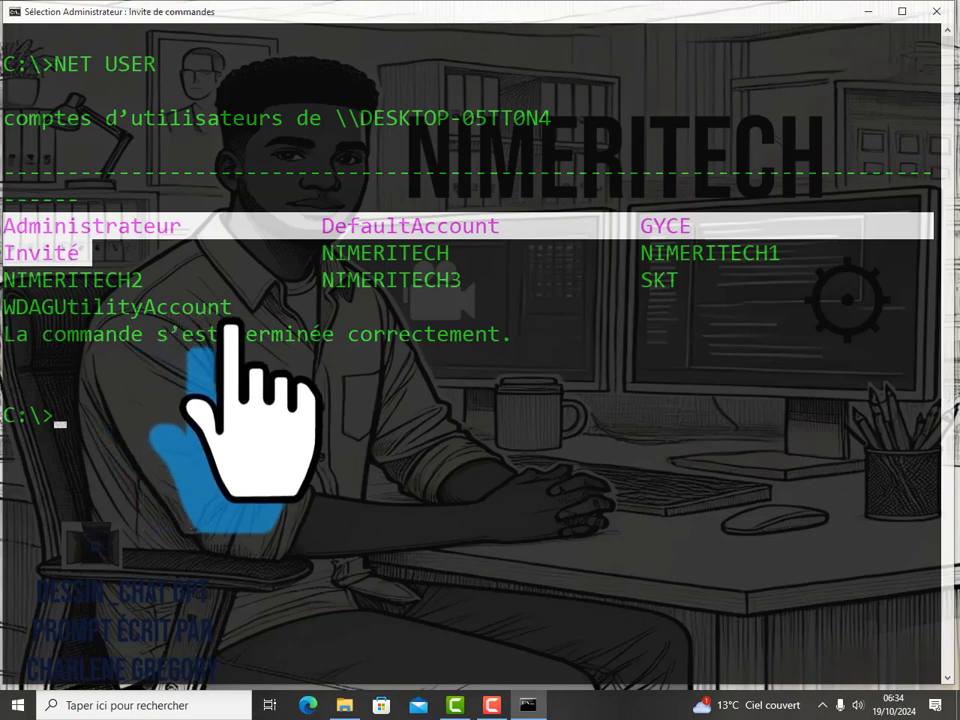
{"action": "mouse_move", "coordinate": [243, 308]}
{"action": "left_mouse_down"}
{"action": "mouse_move", "coordinate": [15, 310]}
{"action": "mouse_move", "coordinate": [236, 308]}
{"action": "left_mouse_up"}
{"action": "left_click", "coordinate": [277, 307]}
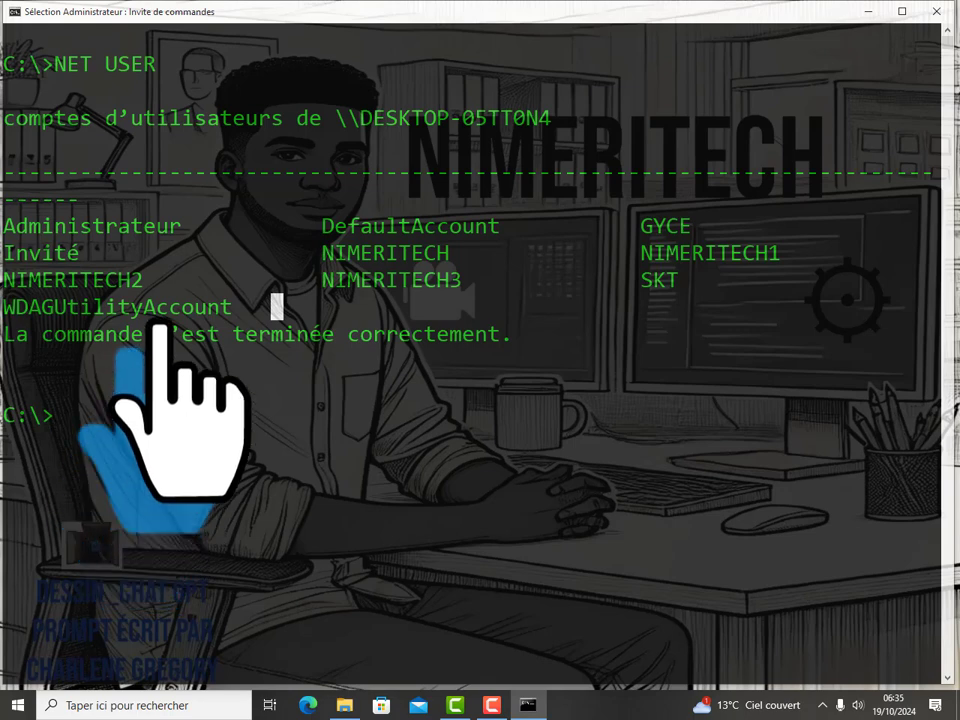
{"action": "left_click_drag", "start_coordinate": [190, 226], "coordinate": [8, 228]}
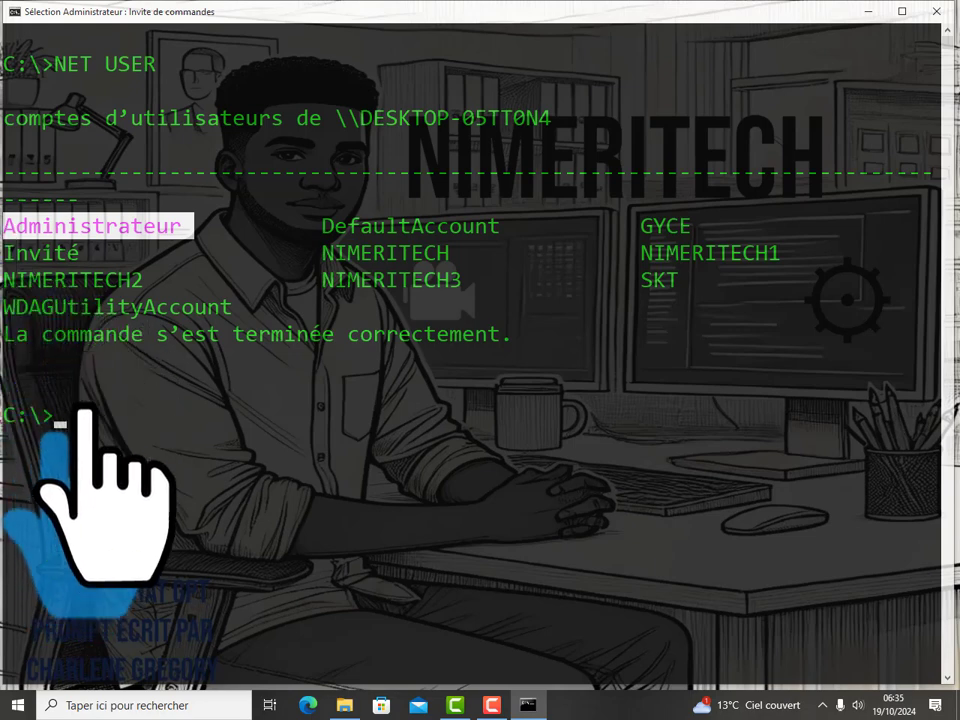
Step: Type 'NET USER ADMINISTRATE' at the C:\> prompt
{"action": "type", "text": "NET "}
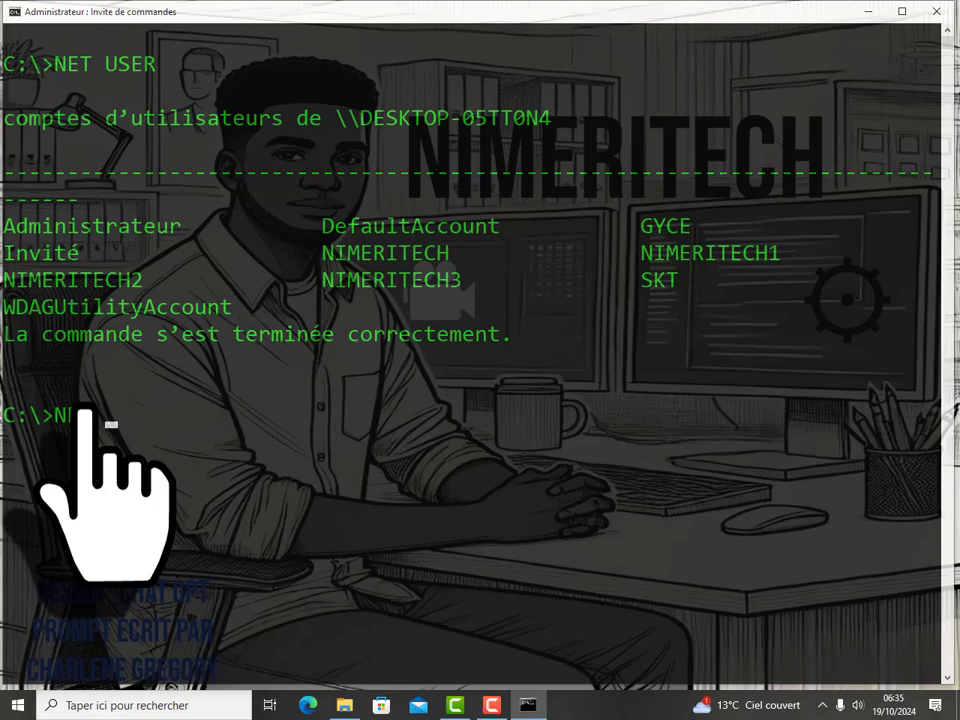
{"action": "type", "text": "USER ADMINISTRATEUR *"}
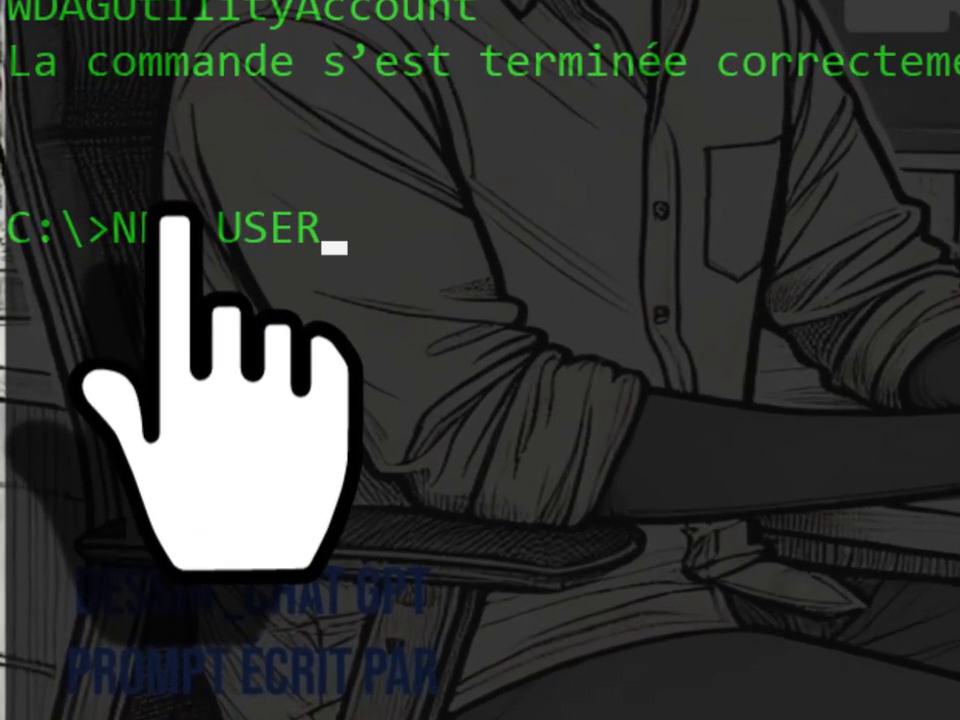
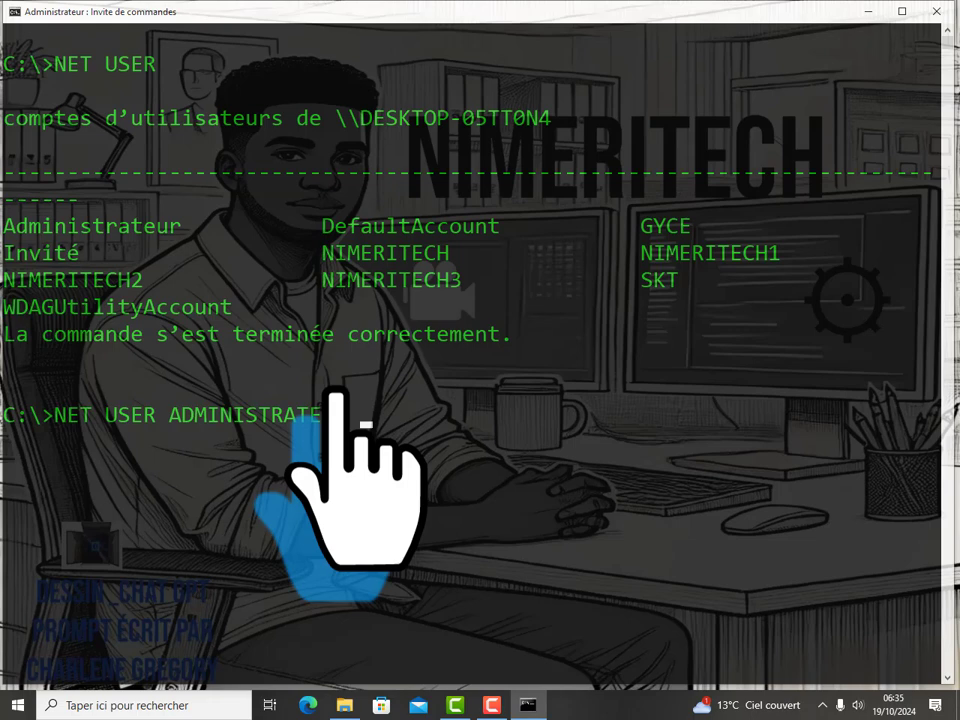
Step: Set a new Administrateur password with NET USER ADMINISTRATEUR *, entering it at both prompts
{"action": "type", "text": "*"}
{"action": "key", "text": "Return"}
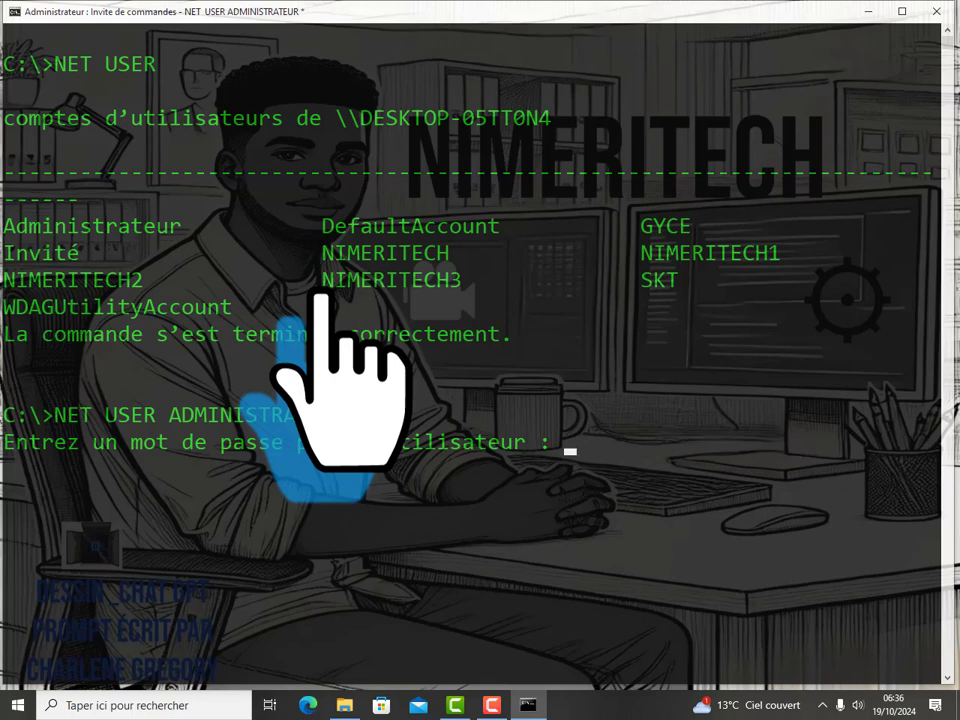
{"action": "key", "text": "Return"}
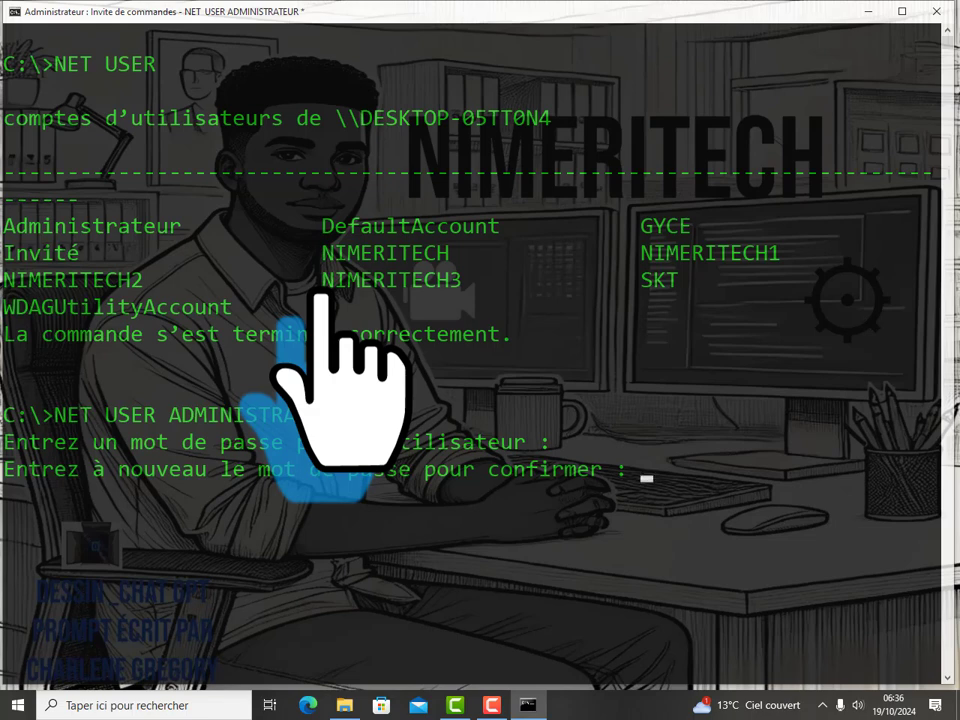
{"action": "key", "text": "Return"}
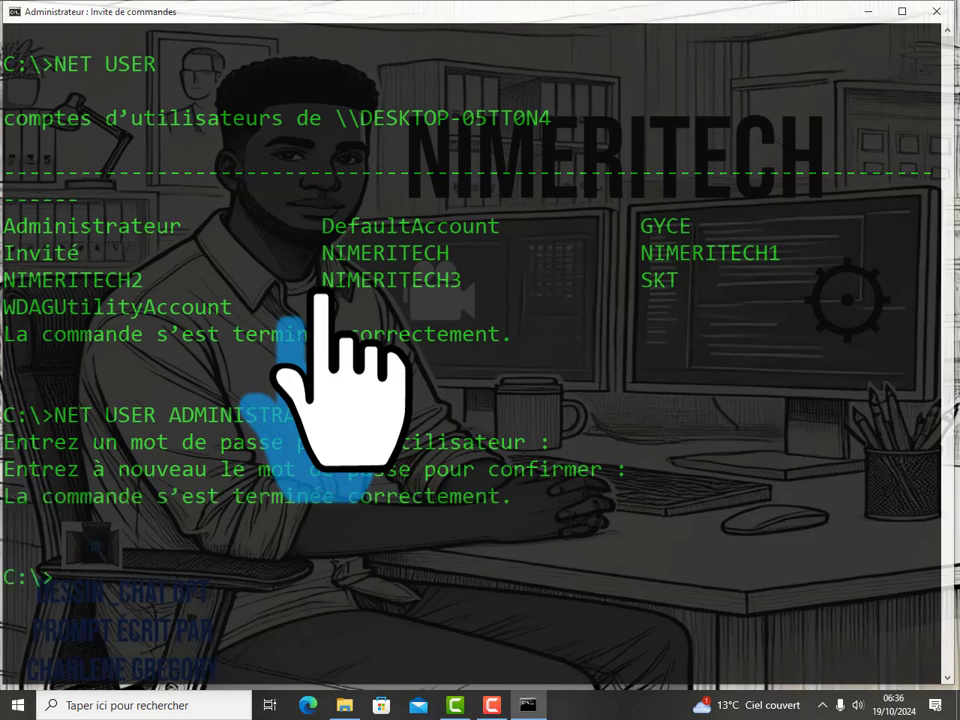
Step: Highlight the success message, then clear the console with CLS
{"action": "left_click_drag", "start_coordinate": [512, 498], "coordinate": [8, 498]}
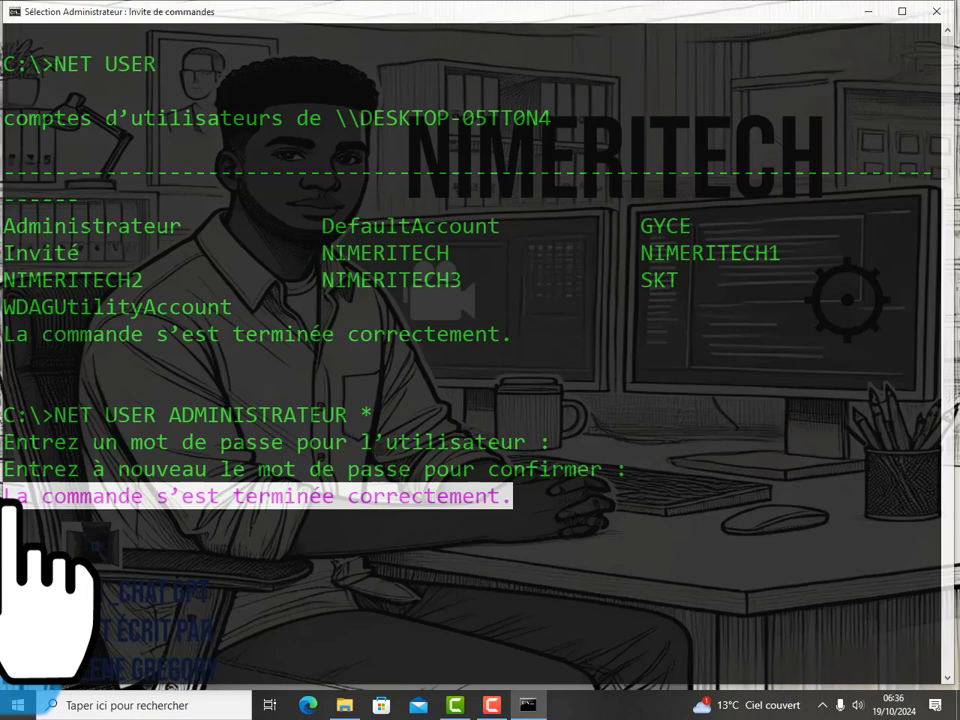
{"action": "left_click", "coordinate": [596, 490]}
{"action": "type", "text": "CLS"}
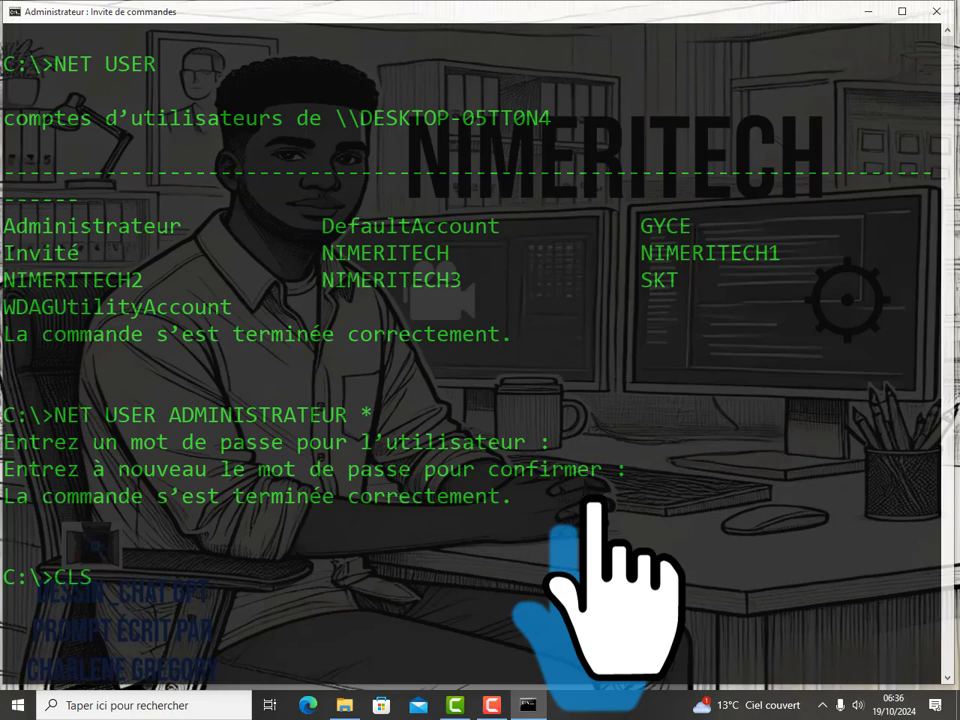
{"action": "key", "text": "Return"}
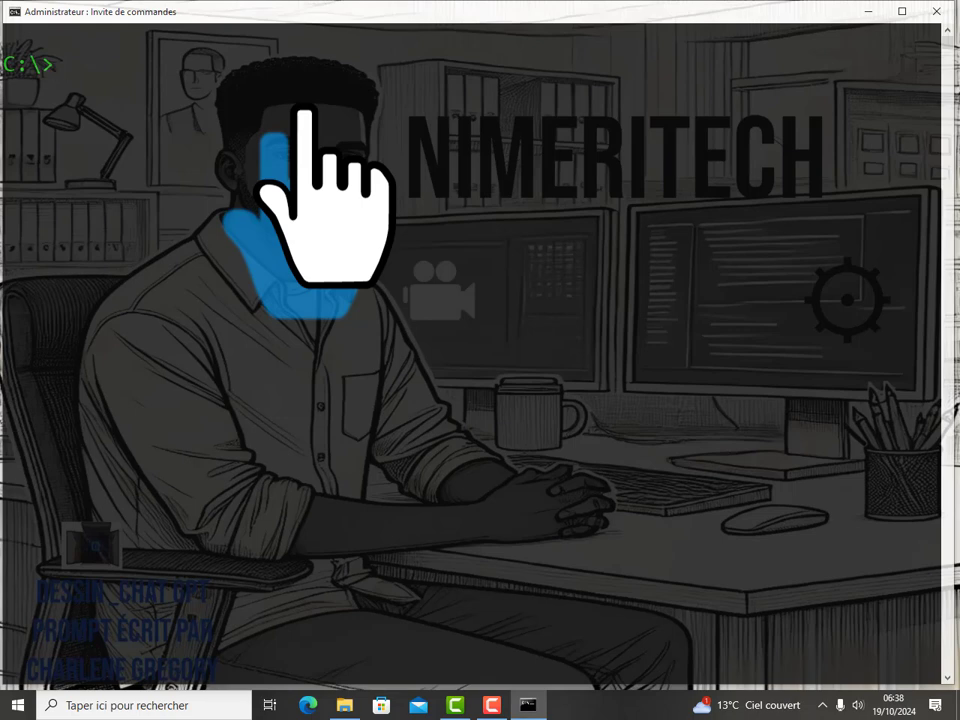
Step: Run NET USER ADMINISTRATEUR /ACTIVE:NO and highlight the resulting success line
{"action": "type", "text": "NET USER"}
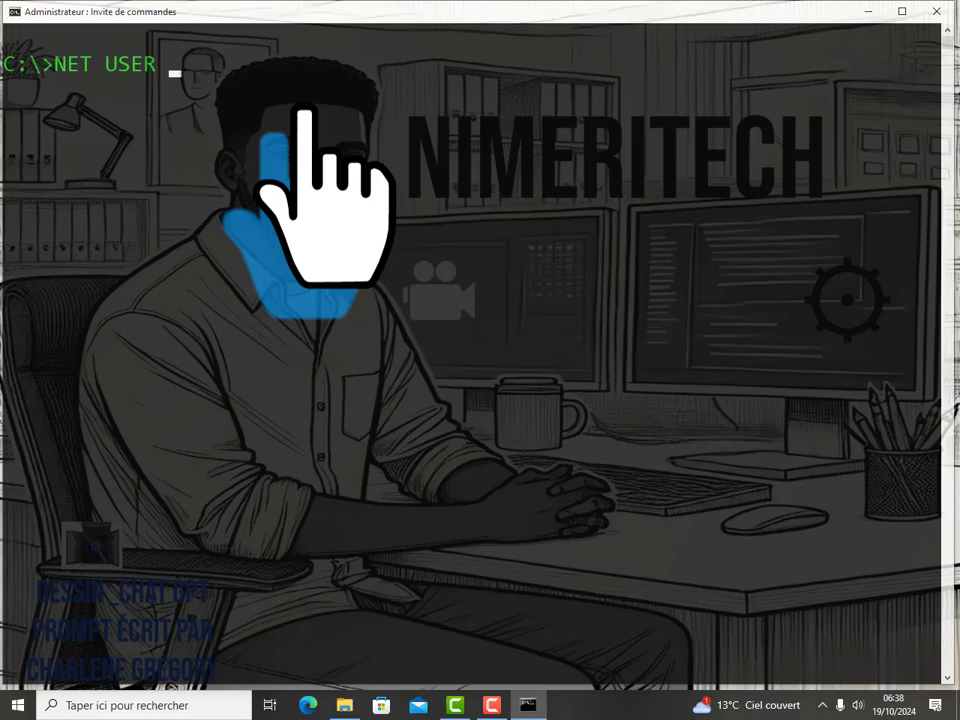
{"action": "type", "text": " ADMI"}
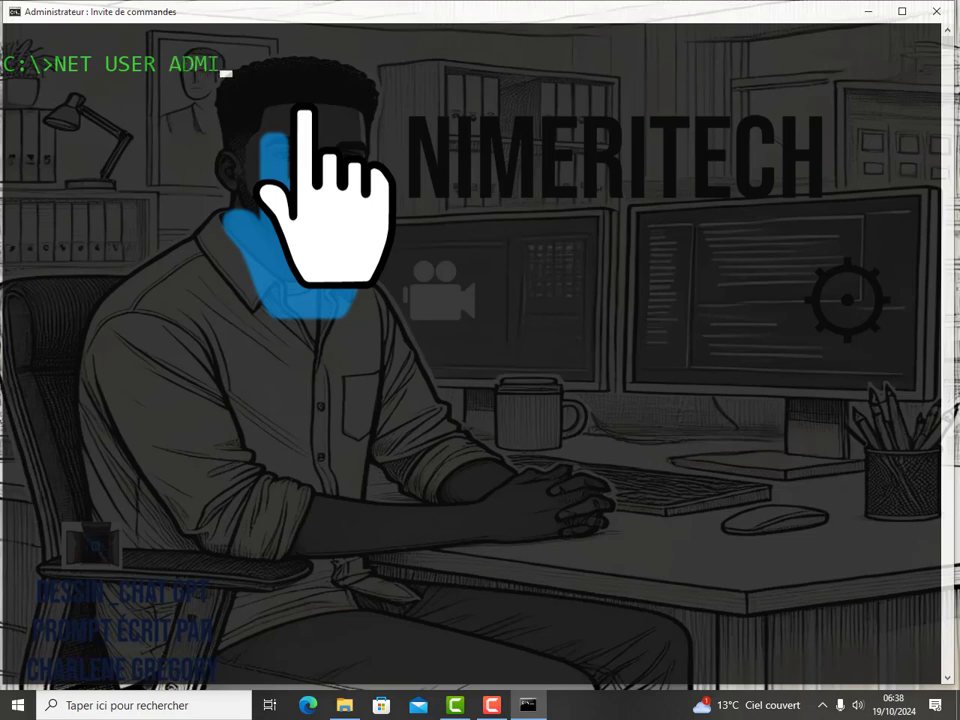
{"action": "type", "text": "NISTR"}
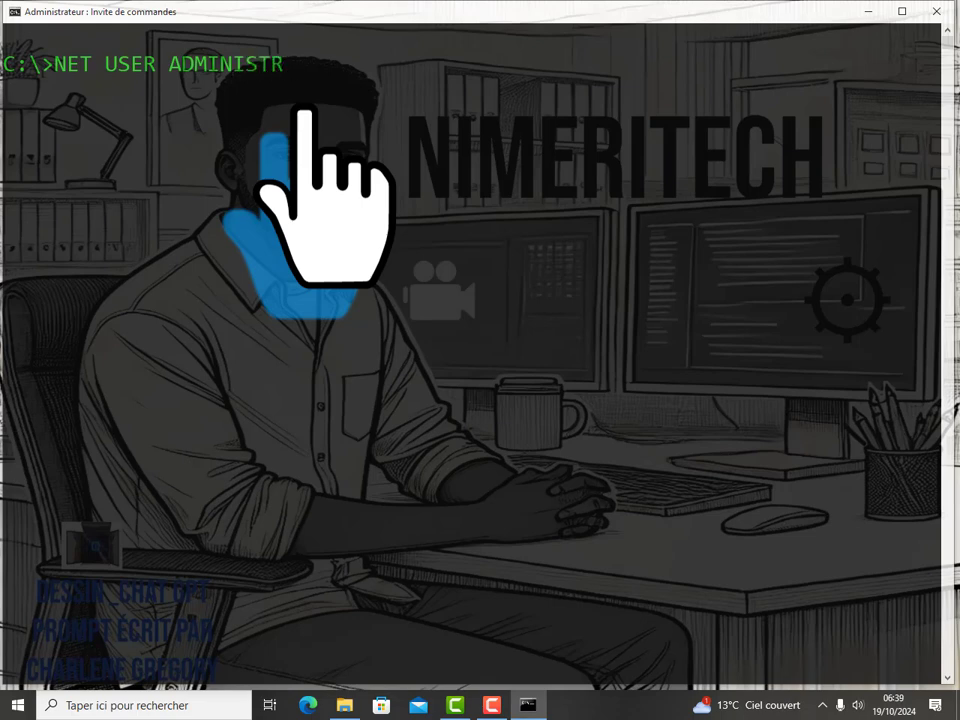
{"action": "type", "text": "ATEUR /"}
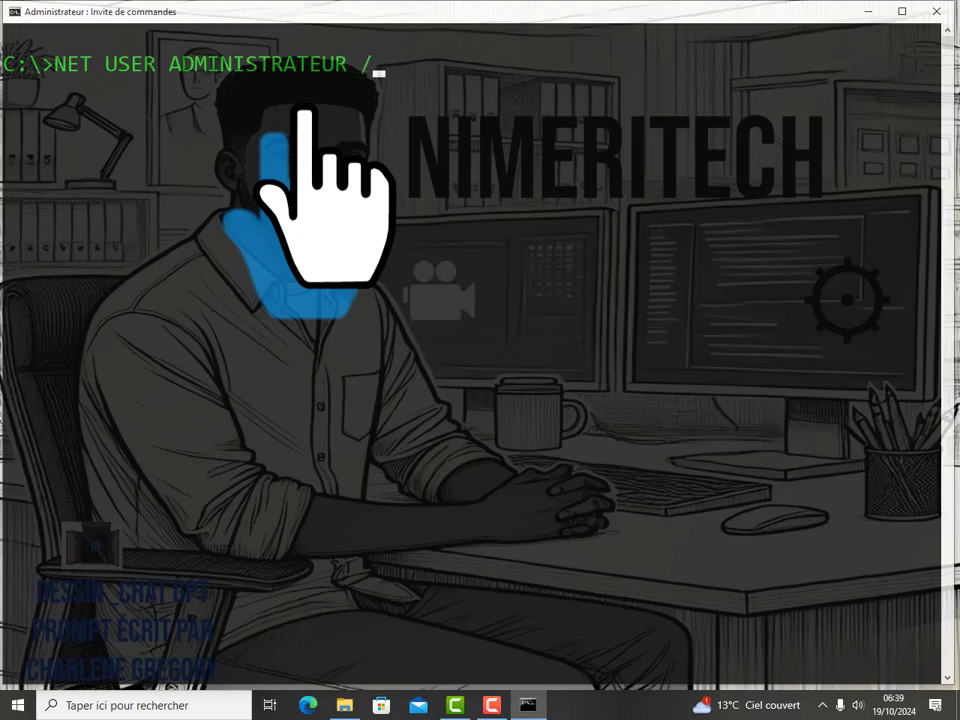
{"action": "type", "text": "ACTIVE"}
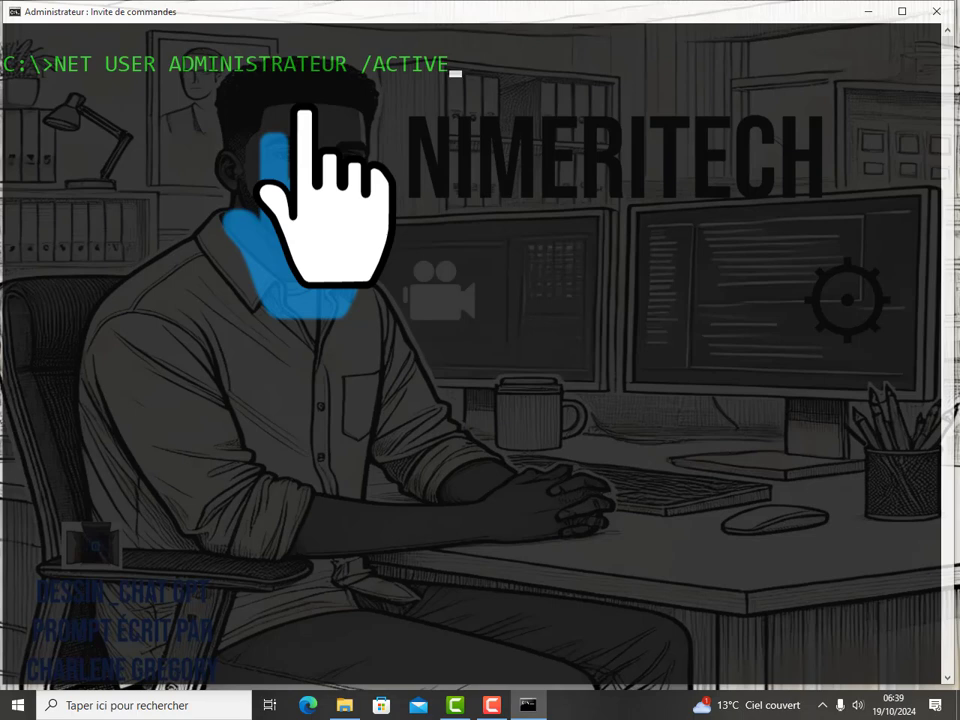
{"action": "type", "text": ":NO"}
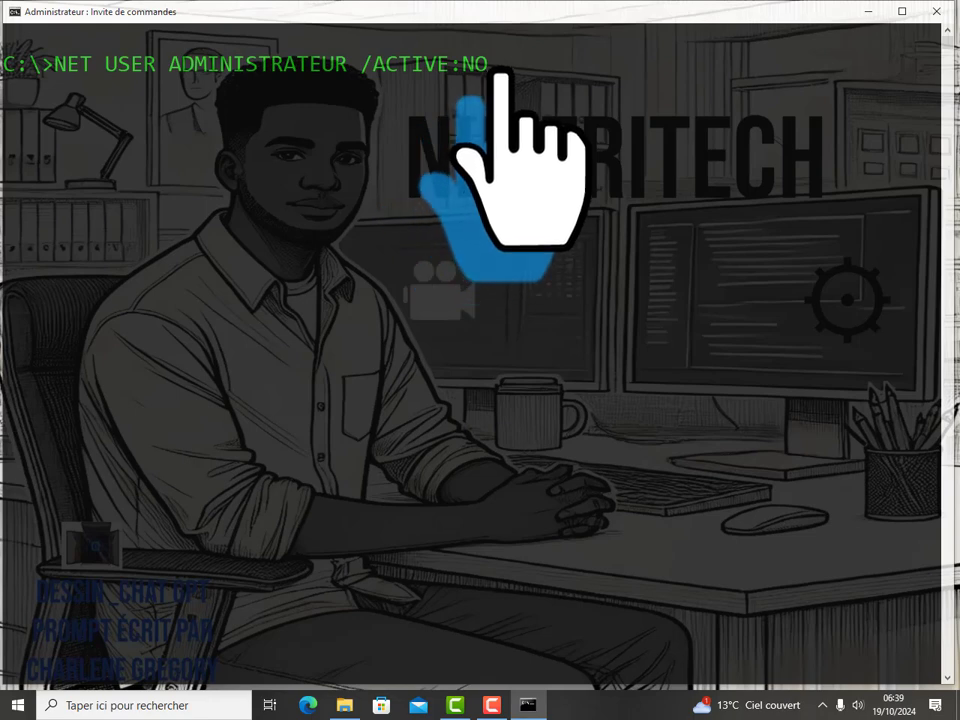
{"action": "key", "text": "Return"}
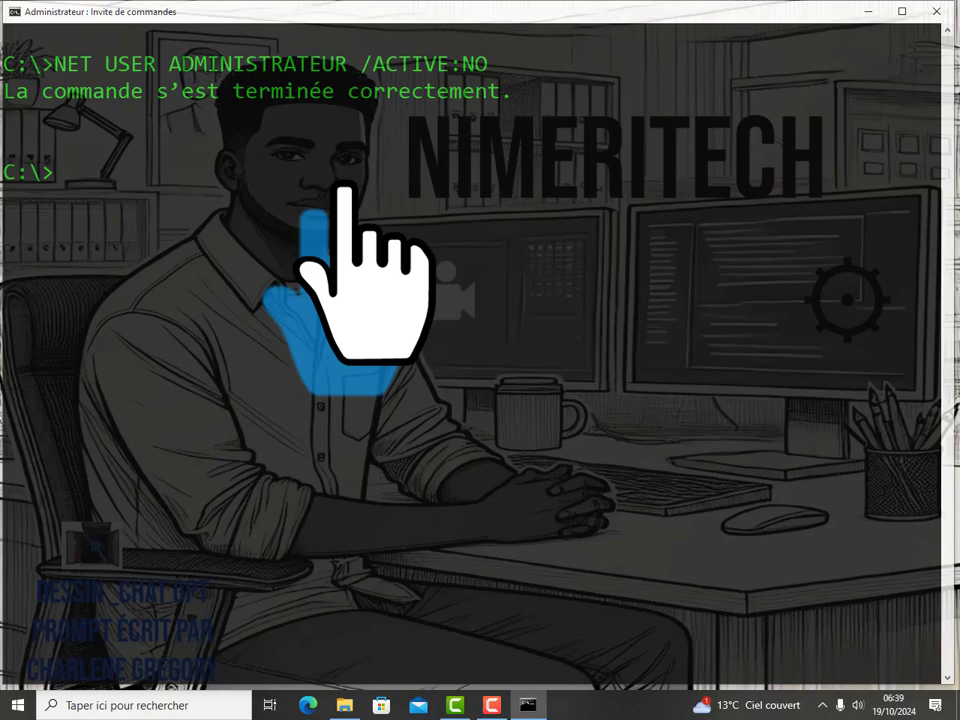
{"action": "left_click_drag", "start_coordinate": [5, 92], "coordinate": [642, 117]}
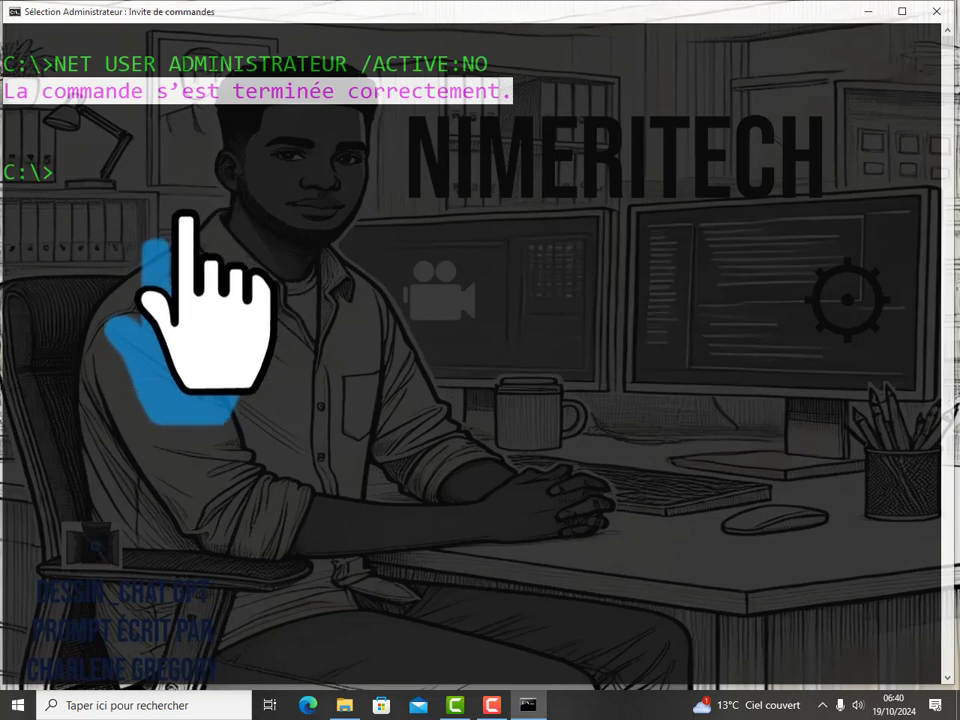
Step: Re-enable the Administrateur account with NET USER ADMINISTRATEUR /ACTIVE:YES, fixing a stray semicolon
{"action": "type", "text": "NET"}
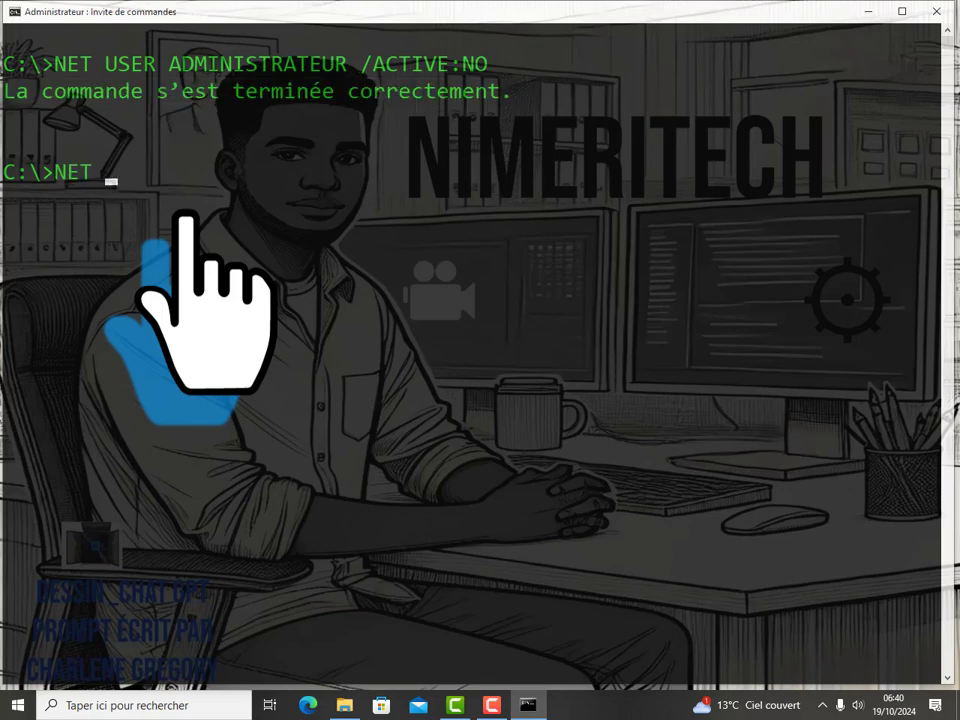
{"action": "type", "text": " USER ADMIN"}
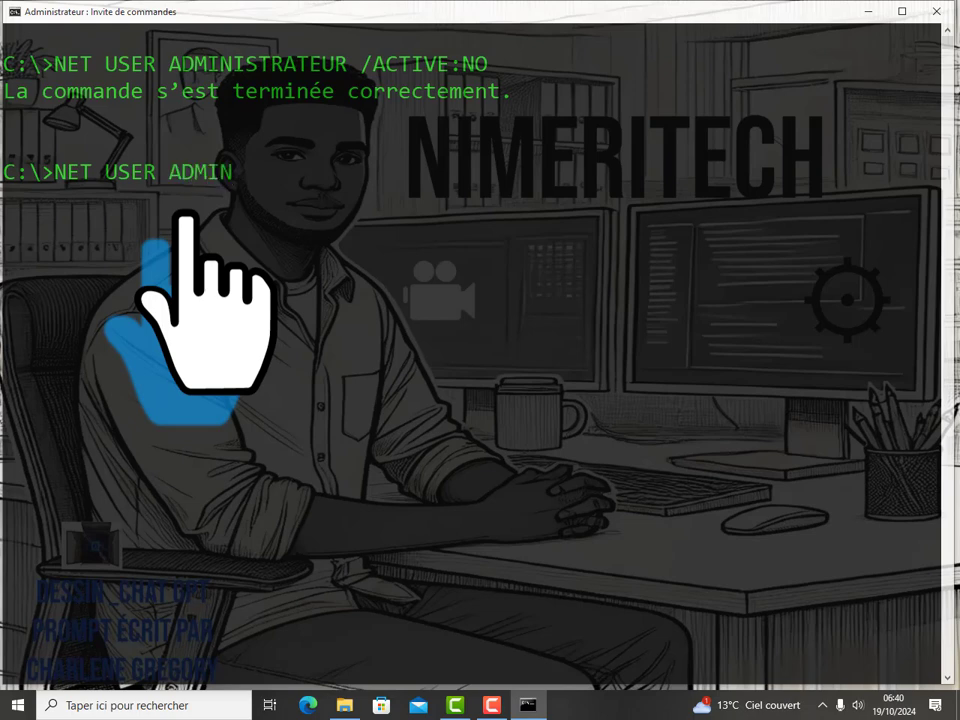
{"action": "type", "text": "ISTRATE"}
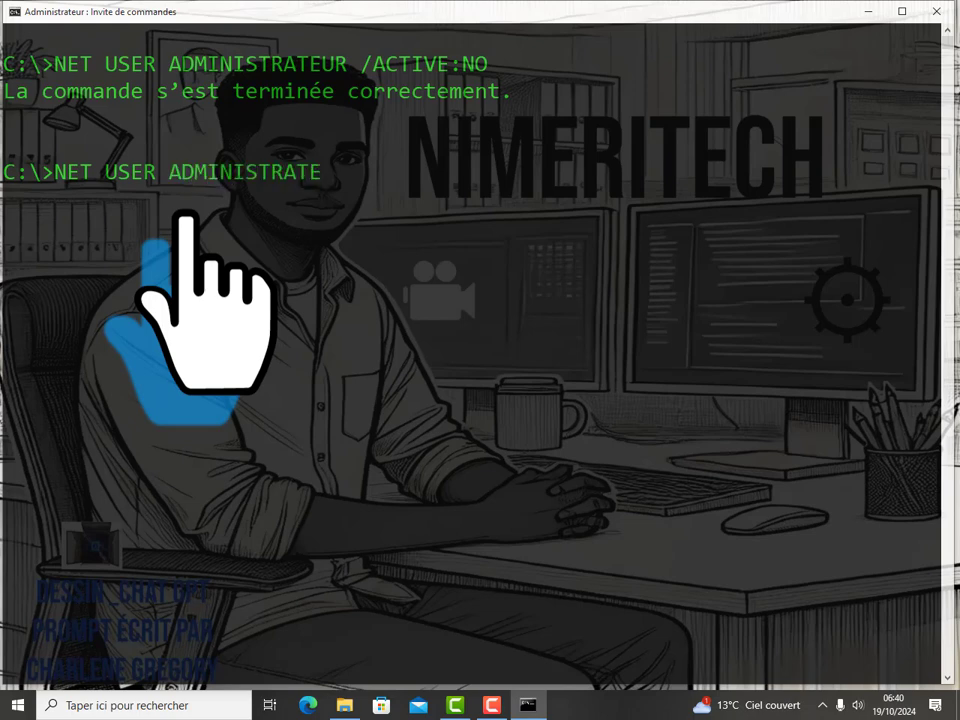
{"action": "type", "text": "UR /ACTIVE"}
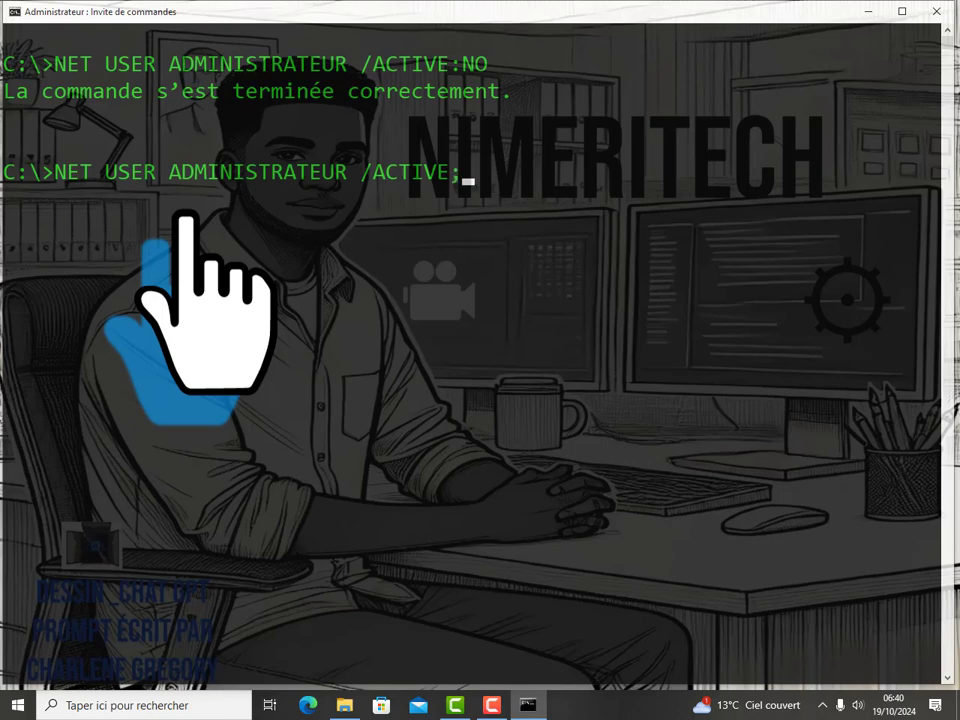
{"action": "type", "text": ";"}
{"action": "key", "text": "BackSpace"}
{"action": "type", "text": ":YES"}
{"action": "key", "text": "Return"}
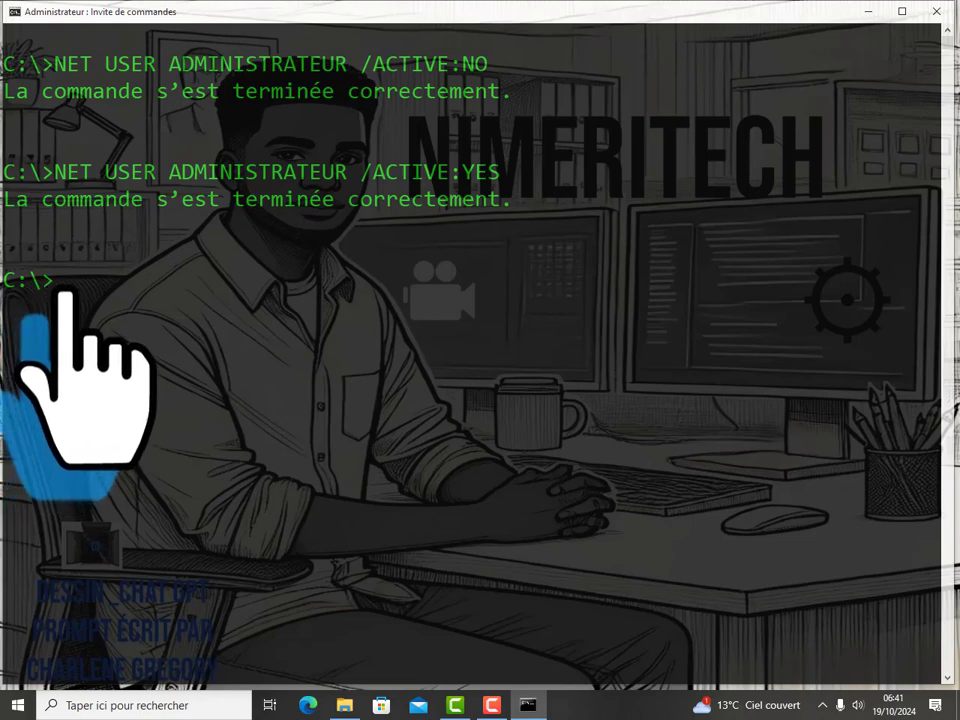
Step: Recall the previous command and rerun it as /ACTIVE:NO to disable Administrateur again
{"action": "key", "text": "Up"}
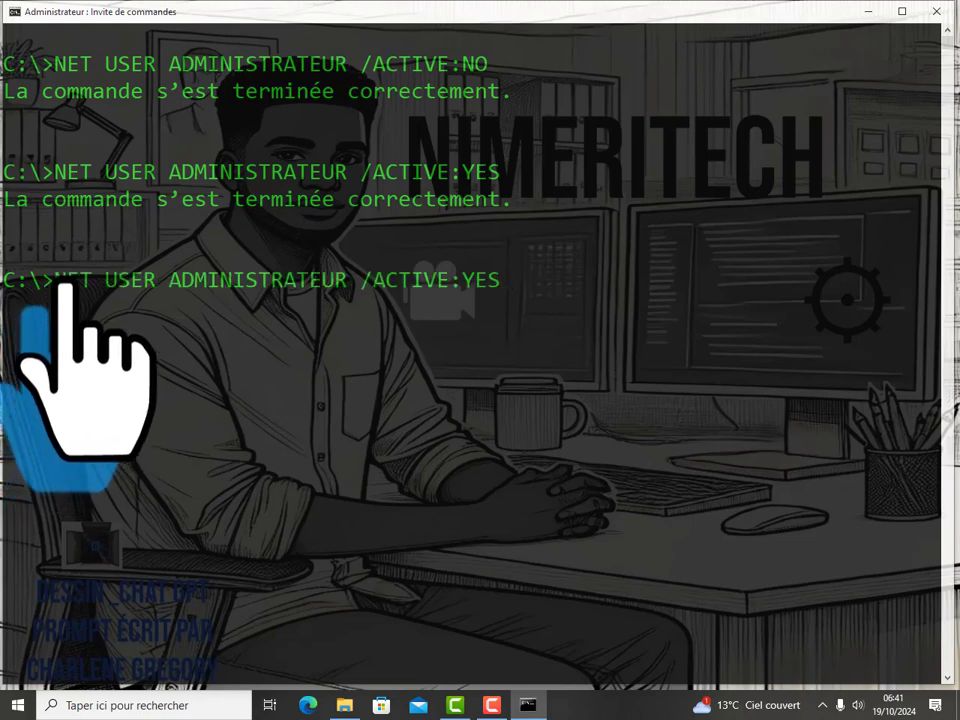
{"action": "key", "text": "Up"}
{"action": "key", "text": "Return"}
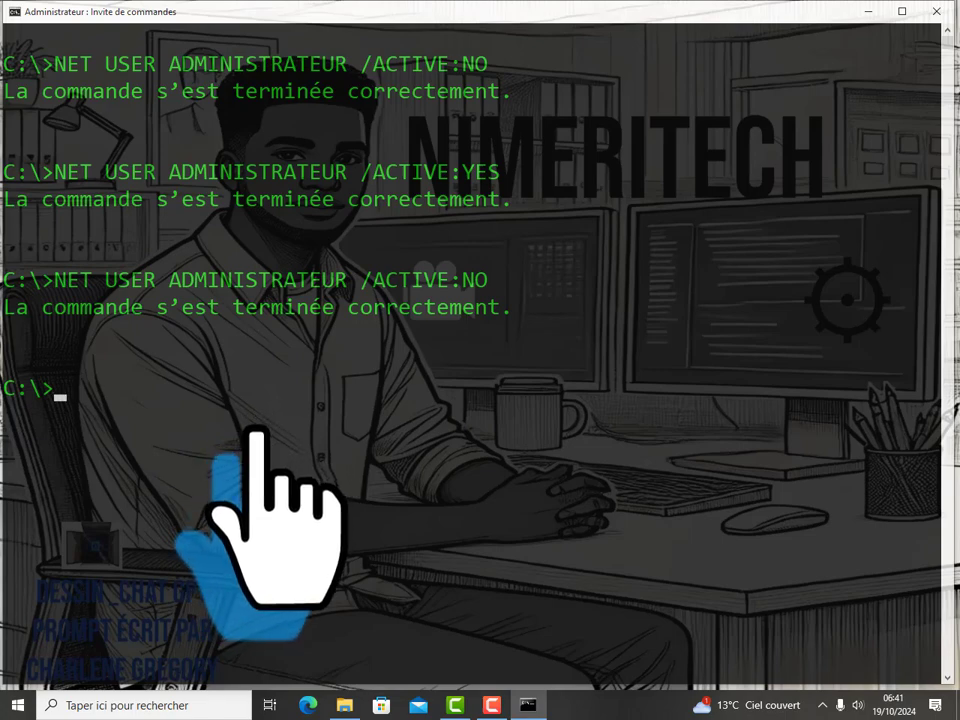
{"action": "left_click", "coordinate": [18, 704]}
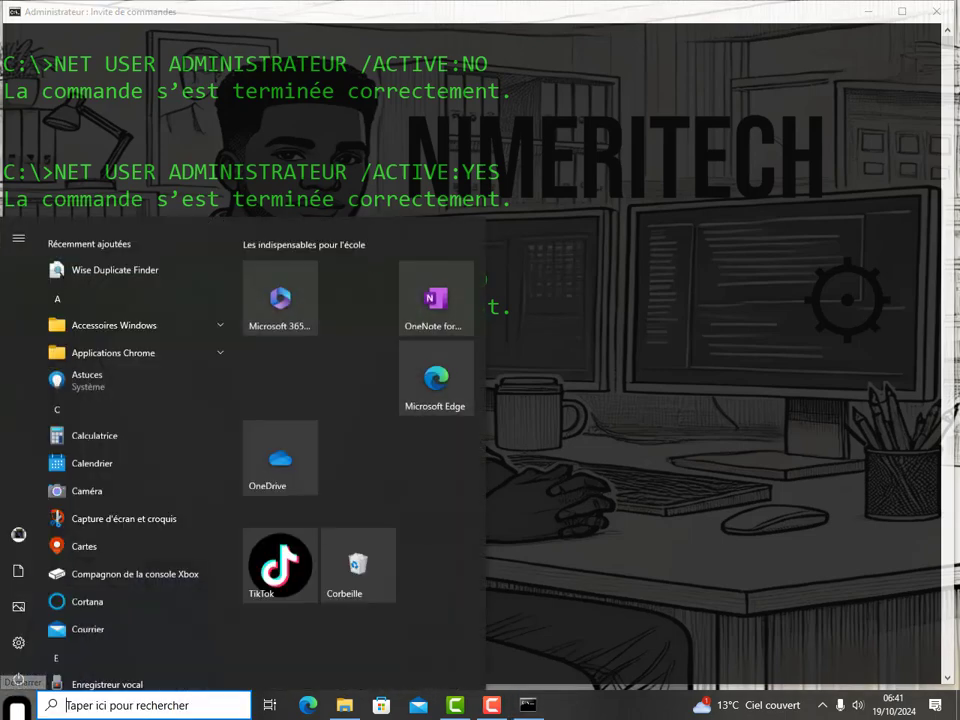
{"action": "mouse_move", "coordinate": [26, 525]}
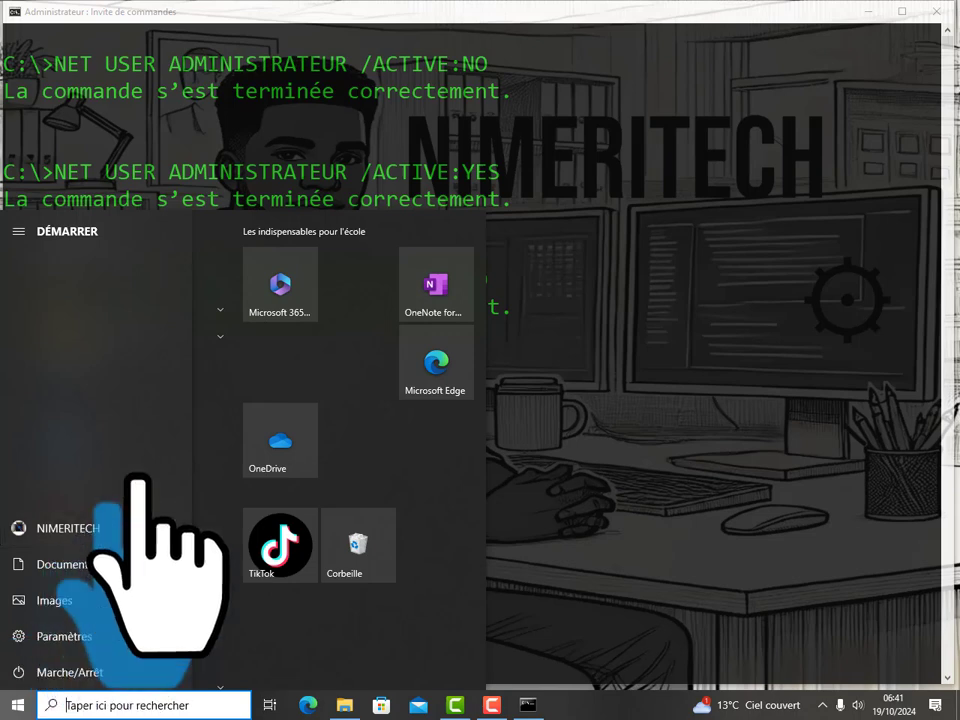
{"action": "left_click", "coordinate": [521, 243]}
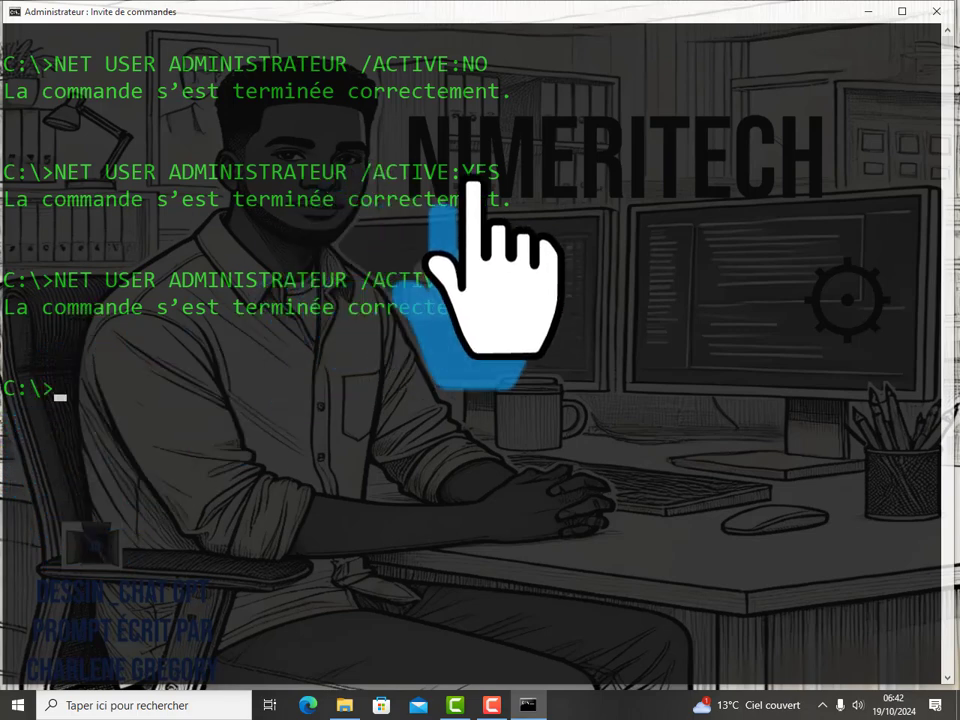
{"action": "mouse_move", "coordinate": [476, 172]}
{"action": "left_mouse_down"}
{"action": "mouse_move", "coordinate": [506, 174]}
{"action": "mouse_move", "coordinate": [462, 172]}
{"action": "left_mouse_up"}
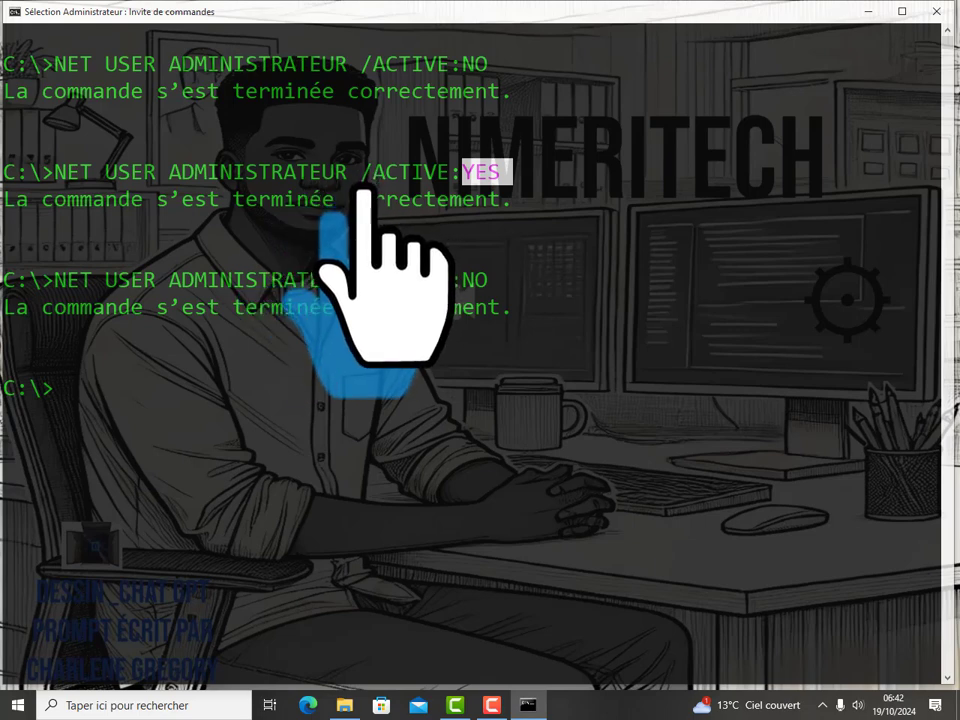
Step: Select ADMINISTRATEUR in the earlier command and begin typing NET US at the prompt
{"action": "left_click_drag", "start_coordinate": [352, 174], "coordinate": [160, 174]}
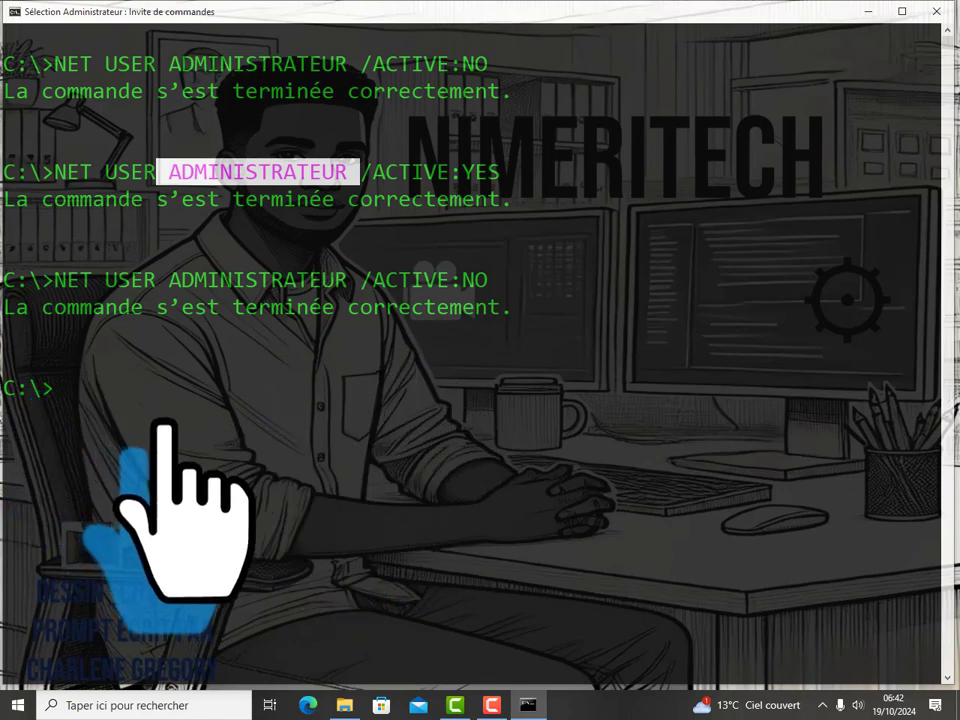
{"action": "type", "text": "NE"}
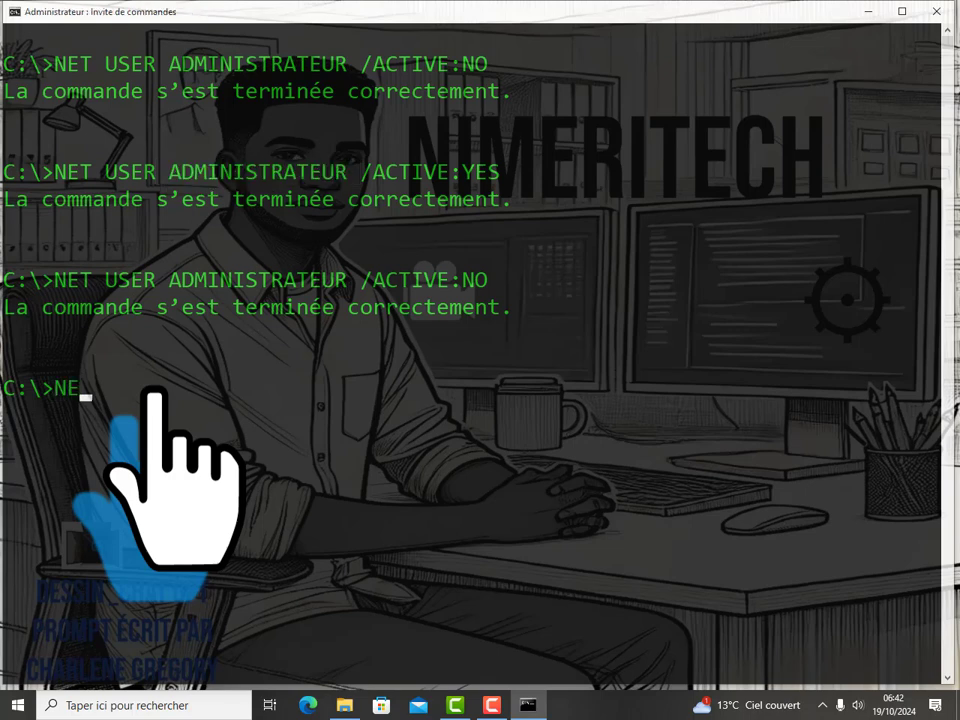
{"action": "type", "text": "T US"}
Step: Erase the partial command and clear the console with CLS
{"action": "key", "text": "BackSpace"}
{"action": "key", "text": "BackSpace"}
{"action": "key", "text": "BackSpace"}
{"action": "key", "text": "BackSpace"}
{"action": "key", "text": "BackSpace"}
{"action": "type", "text": "CLS"}
{"action": "key", "text": "Return"}
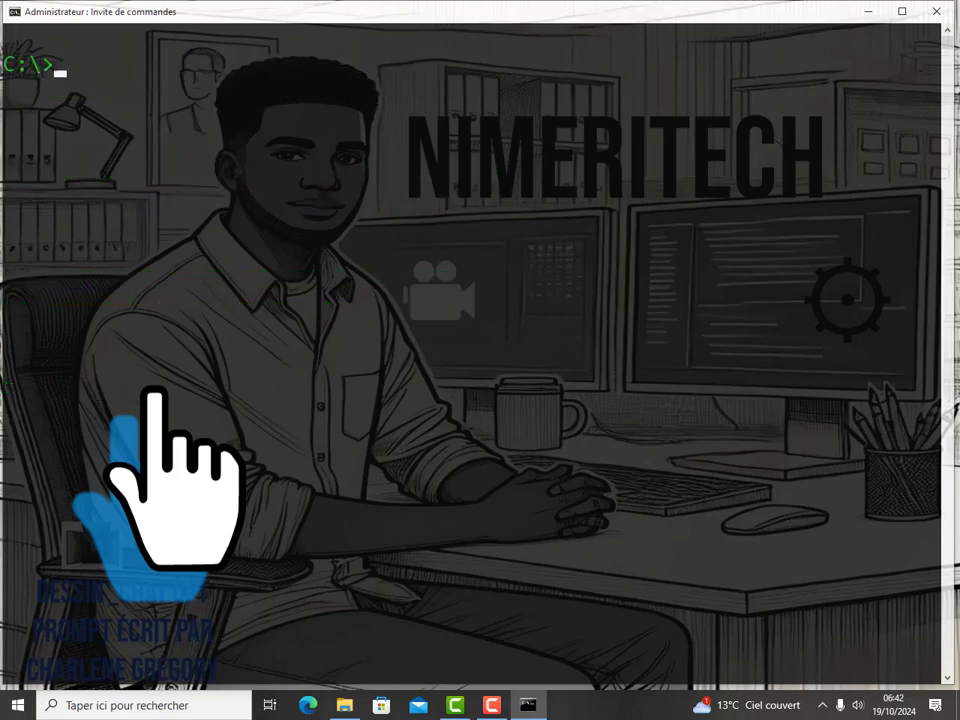
Step: List all local user accounts with NET USER and select the Invité entry
{"action": "type", "text": "NET USER"}
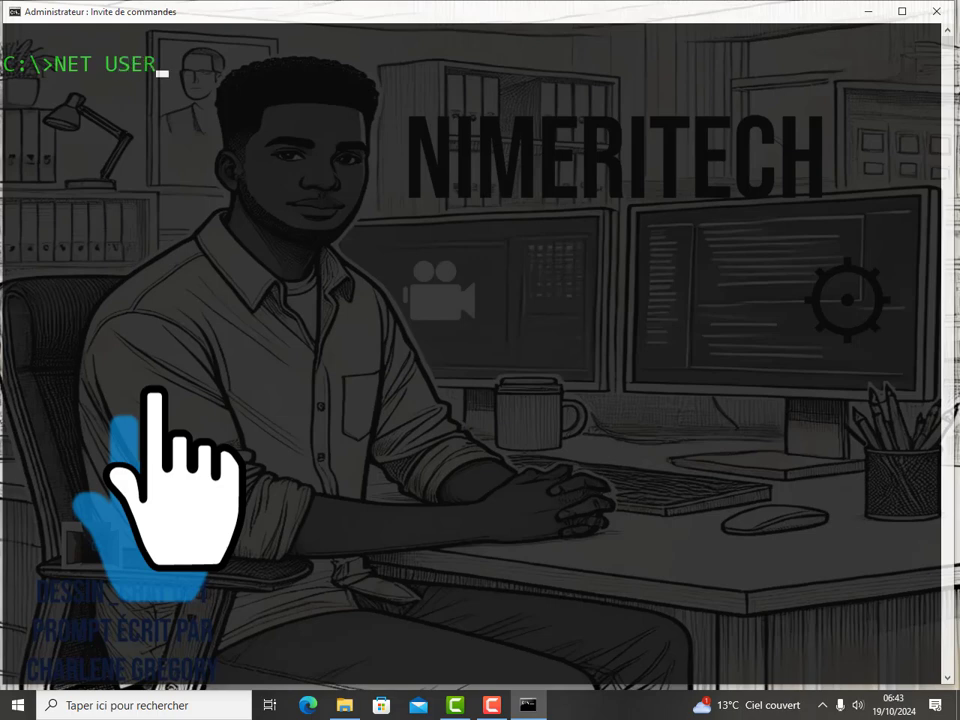
{"action": "key", "text": "Return"}
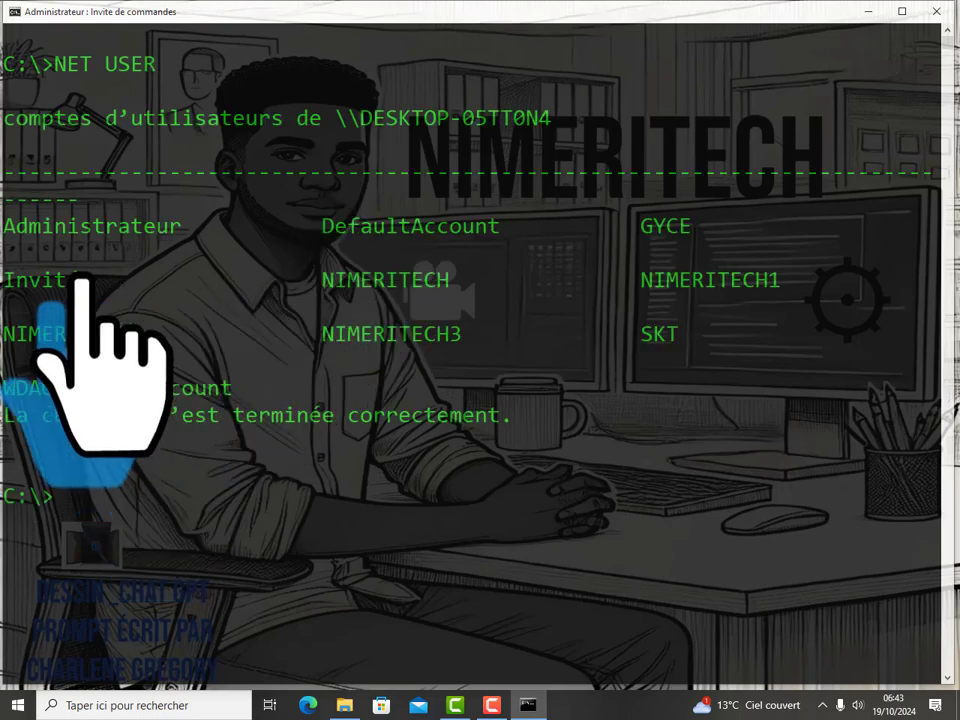
{"action": "left_click", "coordinate": [86, 273]}
{"action": "left_click_drag", "start_coordinate": [86, 275], "coordinate": [12, 284]}
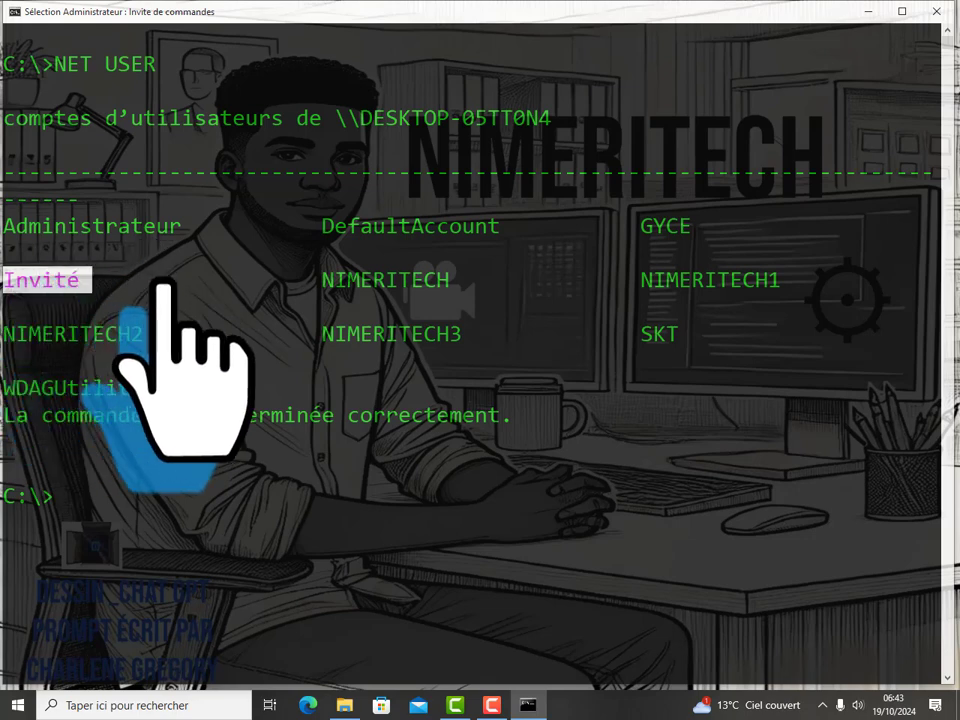
Step: Disable the guest account with NET USER INVITÉ /ACTIVE:NO, using the accented É
{"action": "type", "text": "N"}
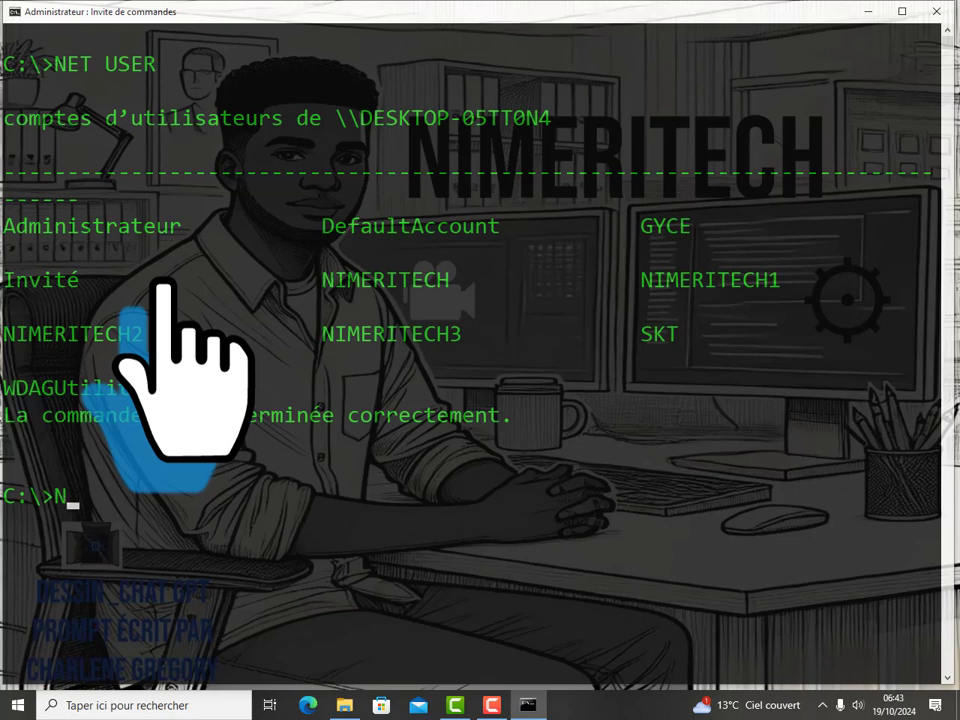
{"action": "type", "text": "ET USER"}
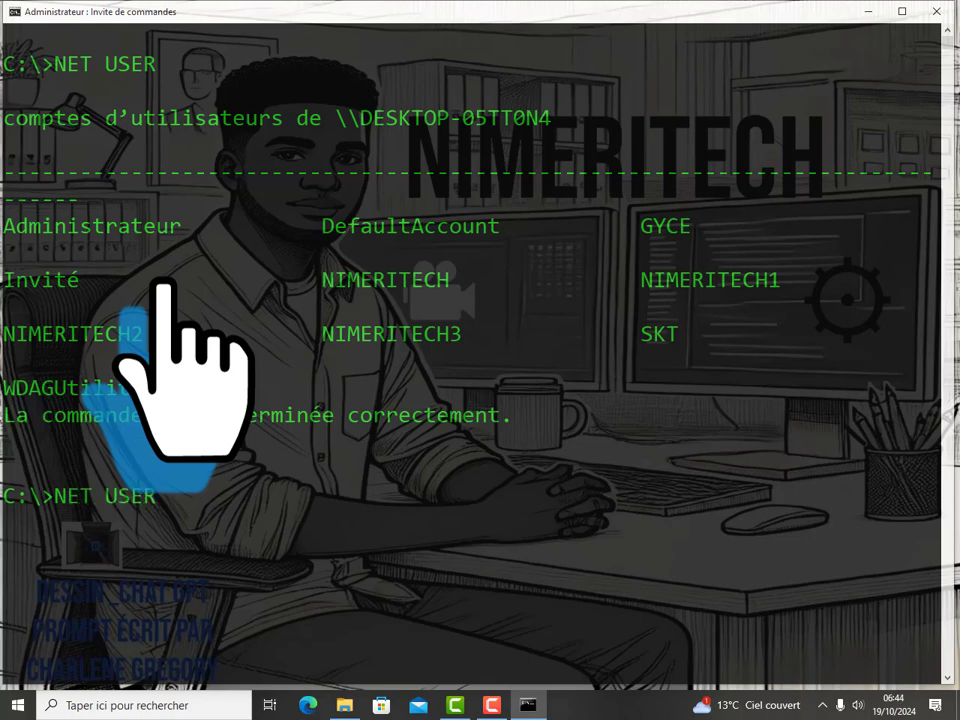
{"action": "type", "text": " INVITE"}
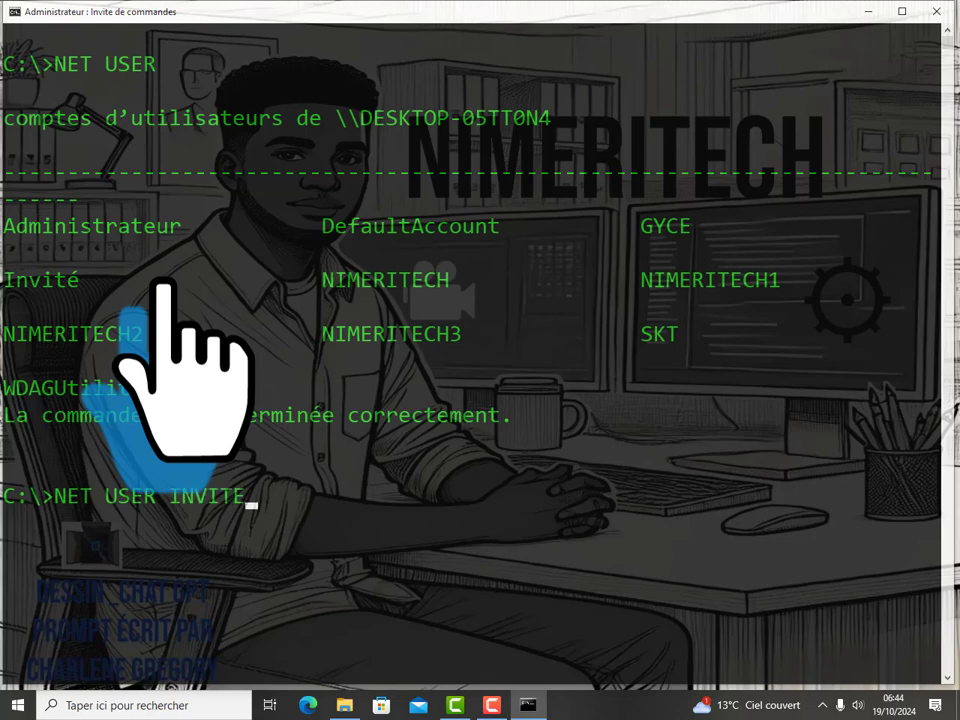
{"action": "key", "text": "BackSpace"}
{"action": "type", "text": "É"}
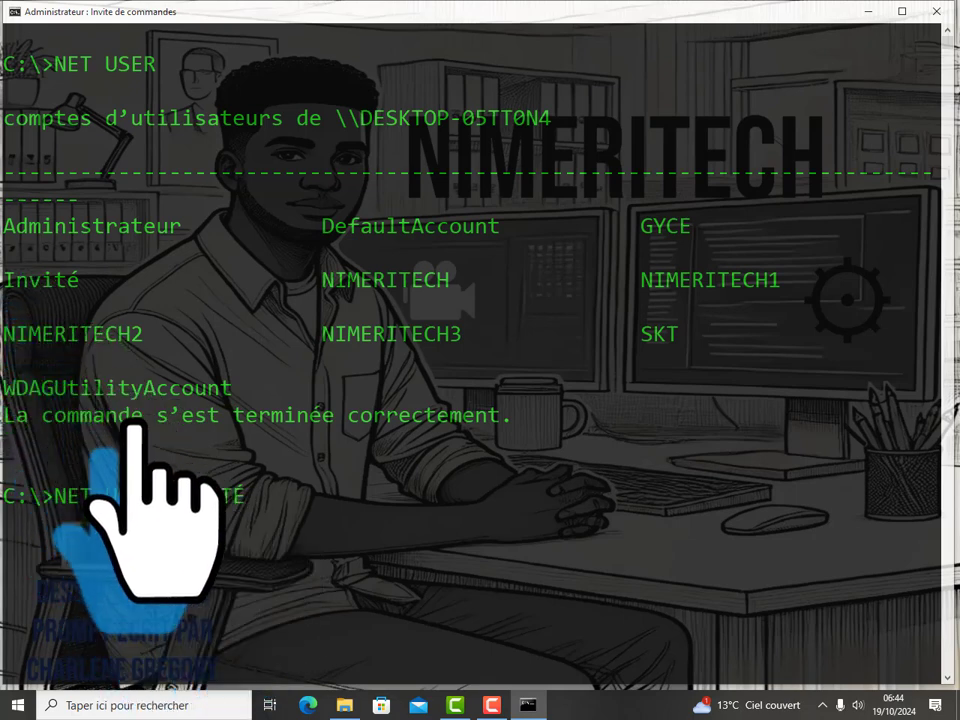
{"action": "left_click", "coordinate": [241, 494]}
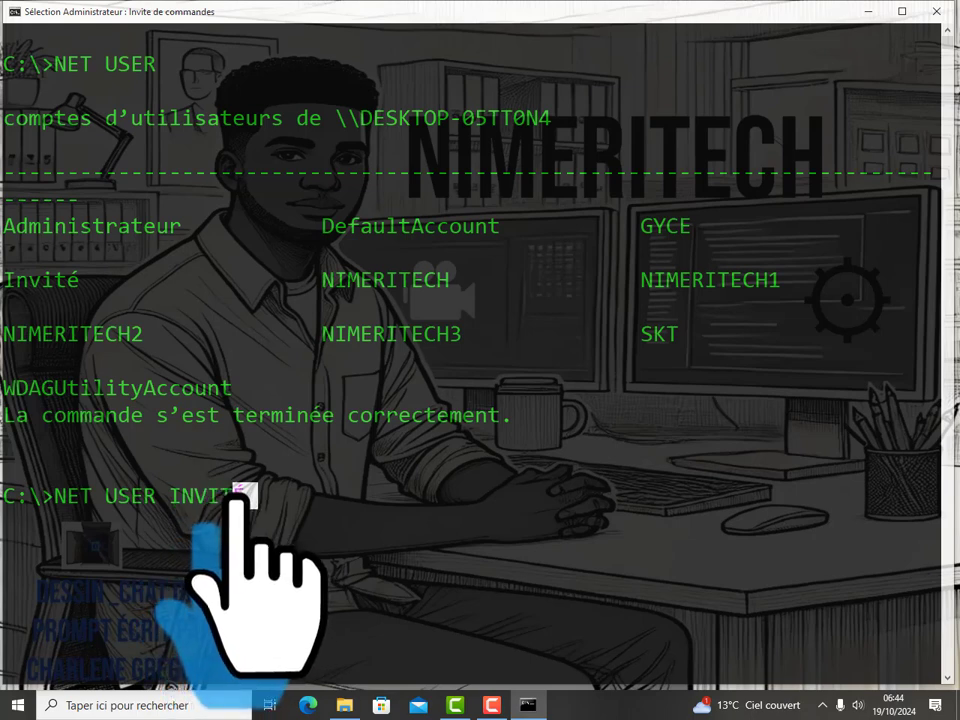
{"action": "left_click", "coordinate": [265, 494]}
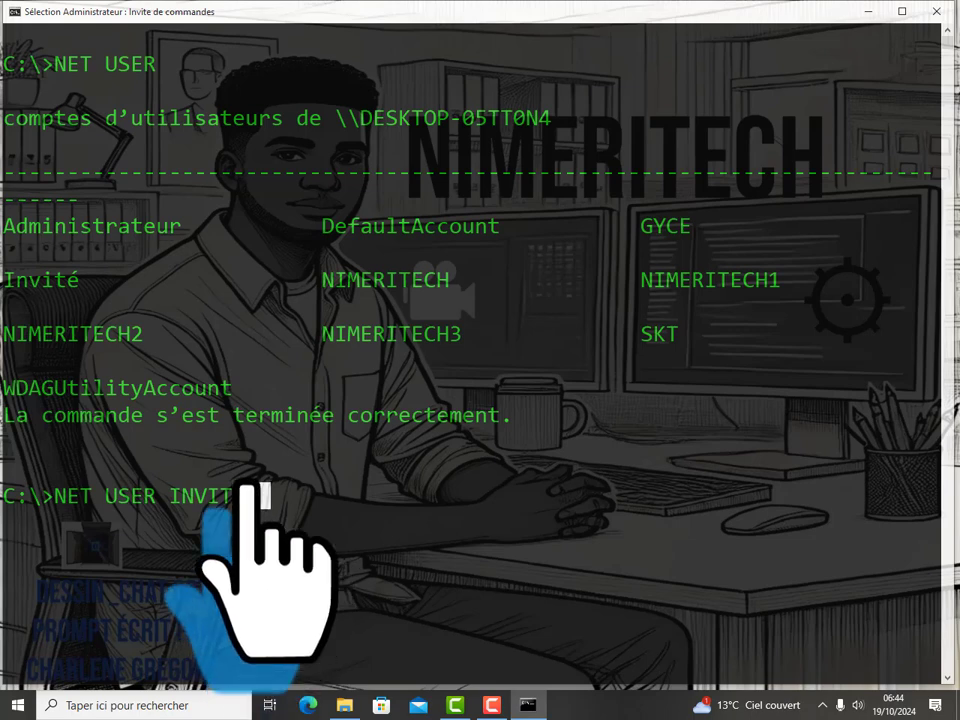
{"action": "key", "text": "Escape"}
{"action": "type", "text": "/"}
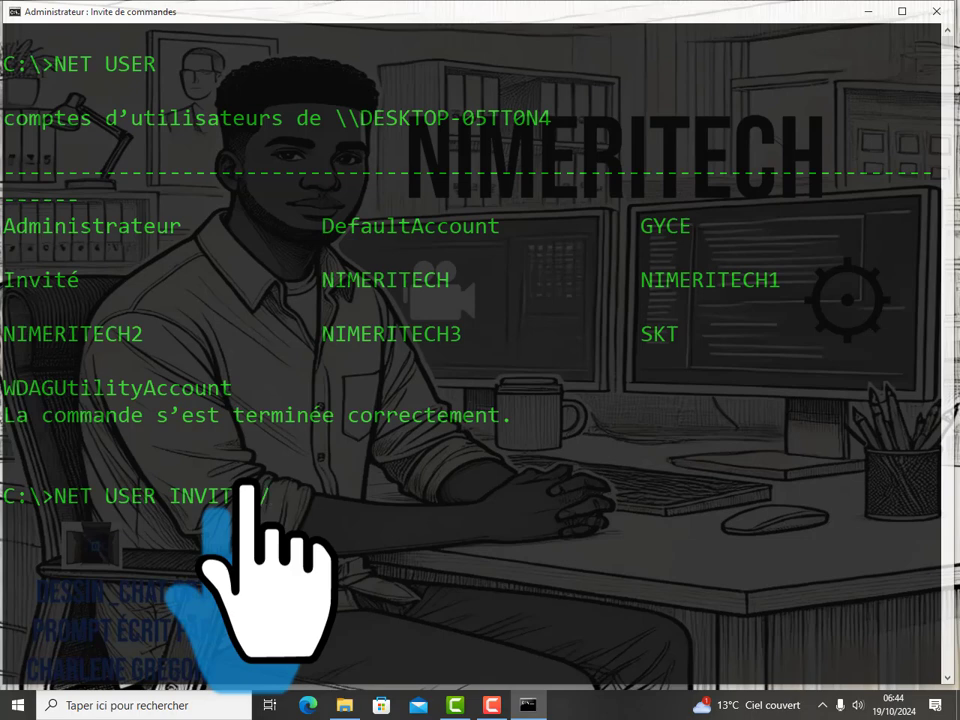
{"action": "type", "text": "ACTIVE"}
{"action": "type", "text": ":"}
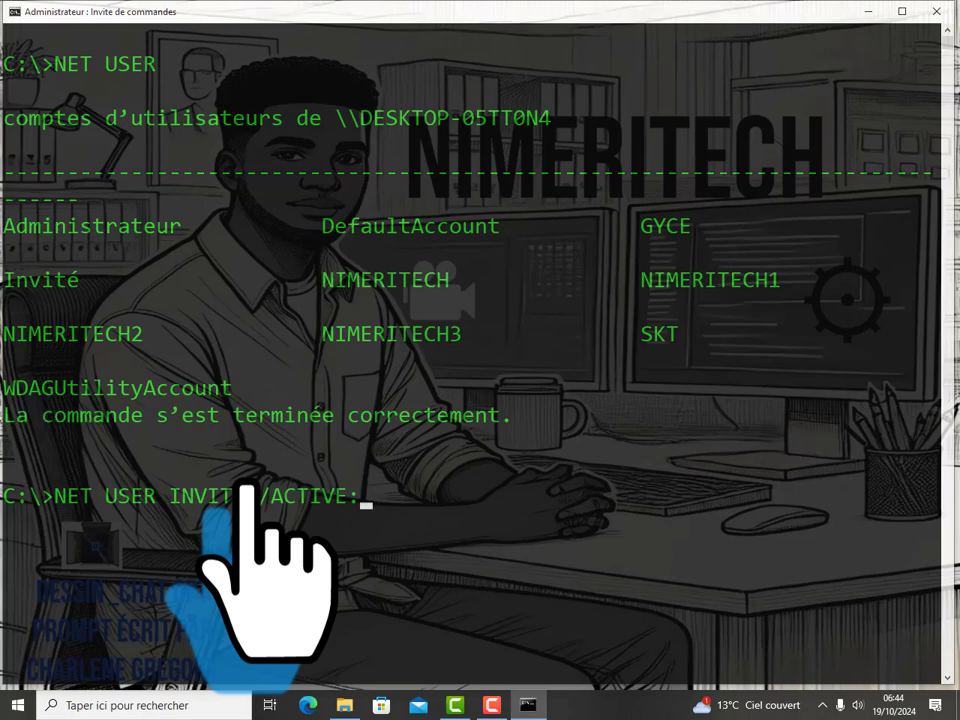
{"action": "type", "text": "NO"}
{"action": "key", "text": "Return"}
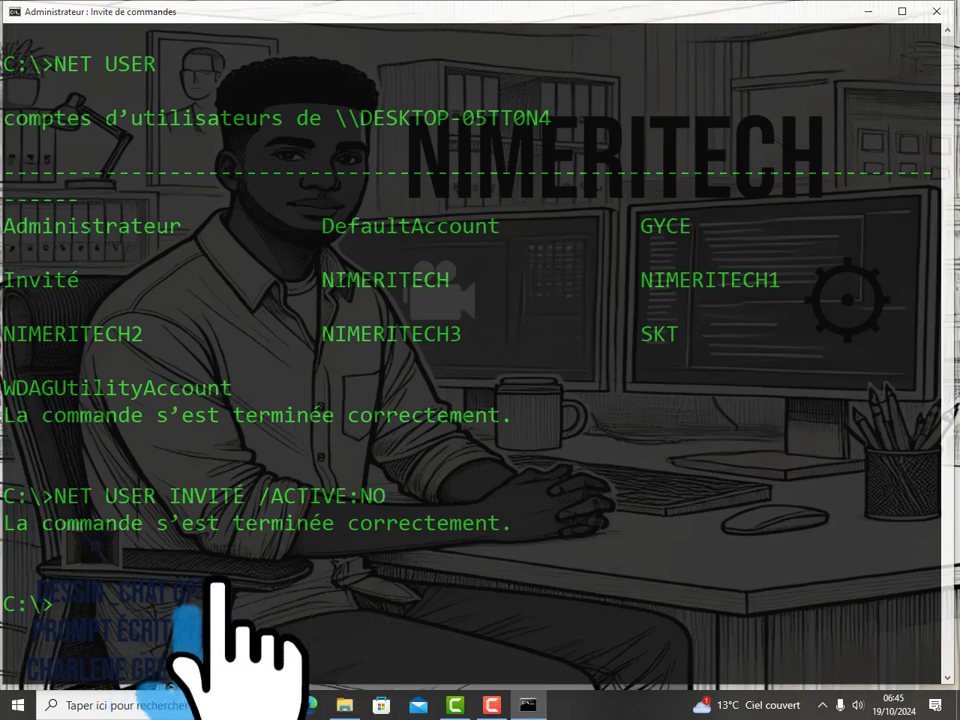
{"action": "scroll", "coordinate": [470, 350], "scroll_direction": "down", "scroll_amount": 1}
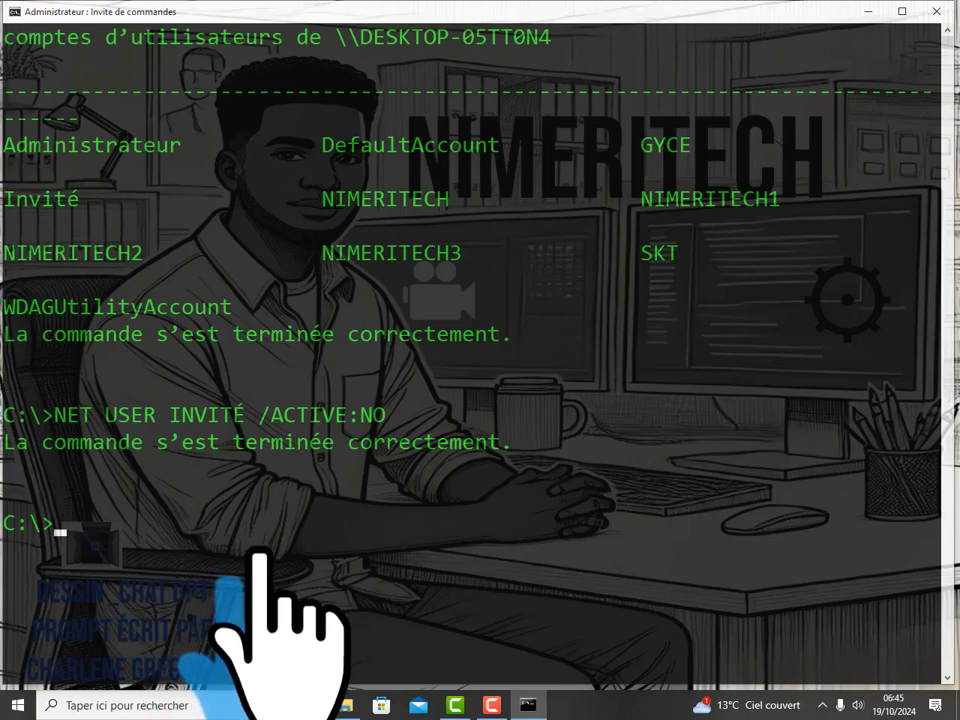
Step: Clear the console with CLS, then type and erase a trial NET USER command
{"action": "type", "text": "CLS"}
{"action": "key", "text": "Return"}
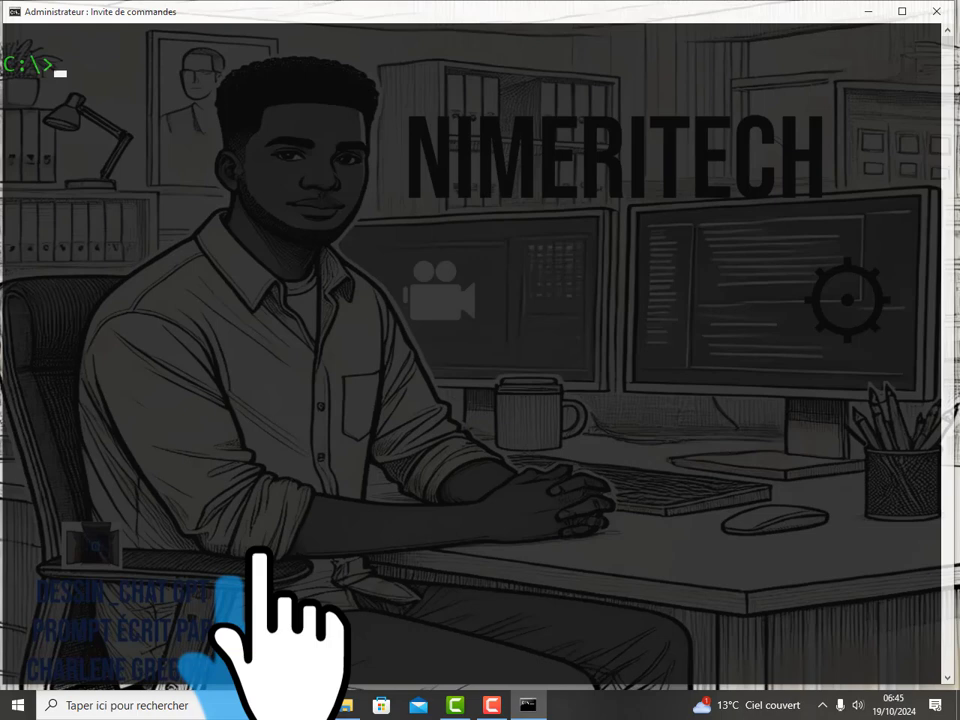
{"action": "type", "text": "NET USER"}
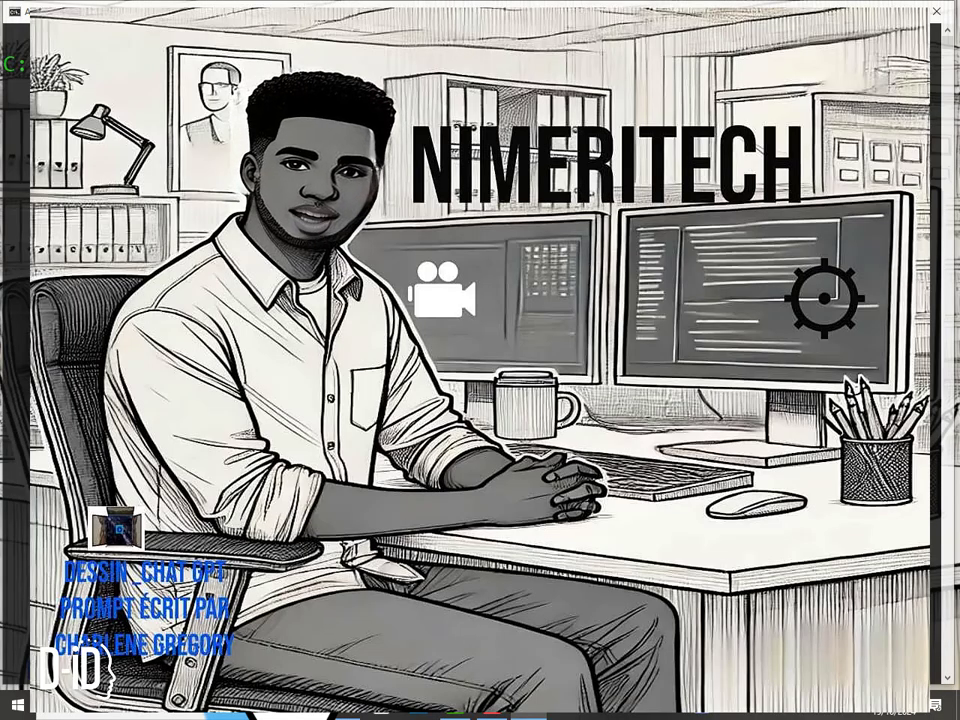
{"action": "type", "text": "N"}
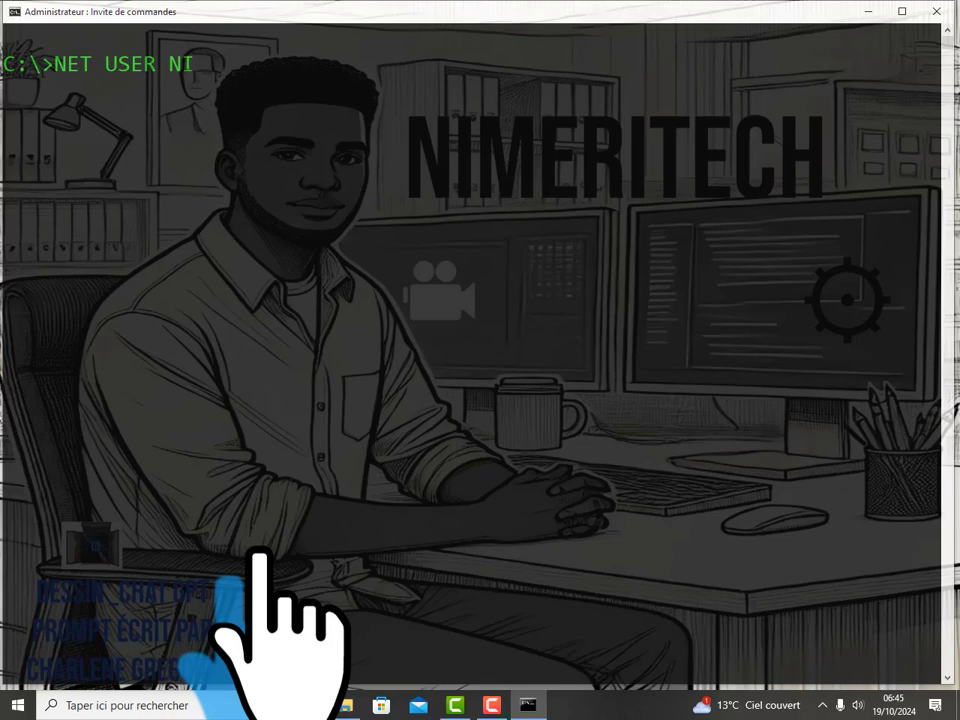
{"action": "type", "text": "I"}
{"action": "key", "text": "BackSpace"}
{"action": "key", "text": "BackSpace"}
{"action": "type", "text": "BOSSLIFEPAP"}
{"action": "key", "text": "BackSpace"}
{"action": "key", "text": "BackSpace"}
{"action": "key", "text": "BackSpace"}
{"action": "key", "text": "BackSpace"}
{"action": "key", "text": "BackSpace"}
{"action": "key", "text": "BackSpace"}
{"action": "key", "text": "BackSpace"}
{"action": "key", "text": "BackSpace"}
{"action": "key", "text": "BackSpace"}
{"action": "key", "text": "BackSpace"}
{"action": "key", "text": "BackSpace"}
{"action": "key", "text": "BackSpace"}
{"action": "key", "text": "BackSpace"}
{"action": "key", "text": "BackSpace"}
{"action": "key", "text": "BackSpace"}
{"action": "key", "text": "BackSpace"}
{"action": "key", "text": "BackSpace"}
{"action": "key", "text": "BackSpace"}
{"action": "key", "text": "BackSpace"}
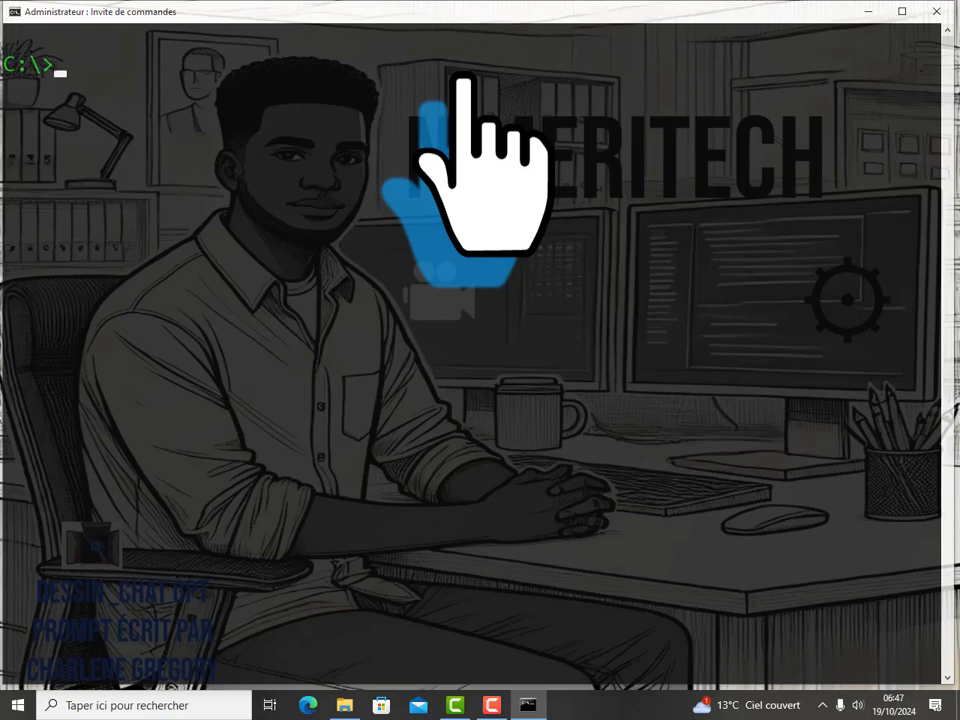
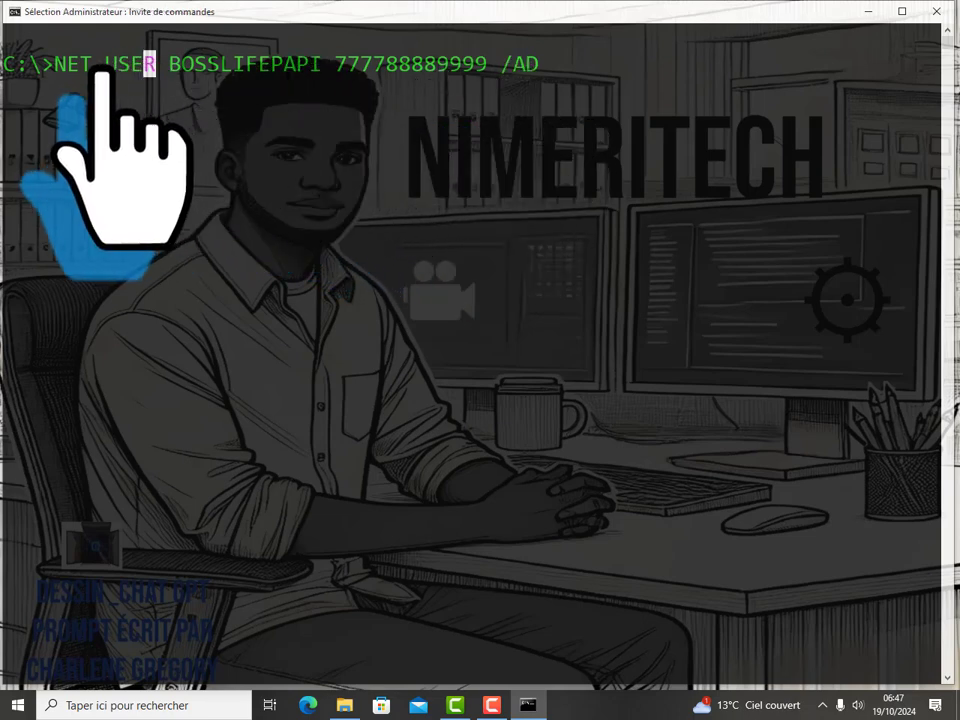
Step: Type NET USER followed by the new account's name at the prompt
{"action": "key", "text": "shift+Left"}
{"action": "key", "text": "shift+Left"}
{"action": "key", "text": "shift+Left"}
{"action": "key", "text": "shift+Left"}
{"action": "key", "text": "shift+Left"}
{"action": "key", "text": "shift+Left"}
{"action": "key", "text": "shift+Left"}
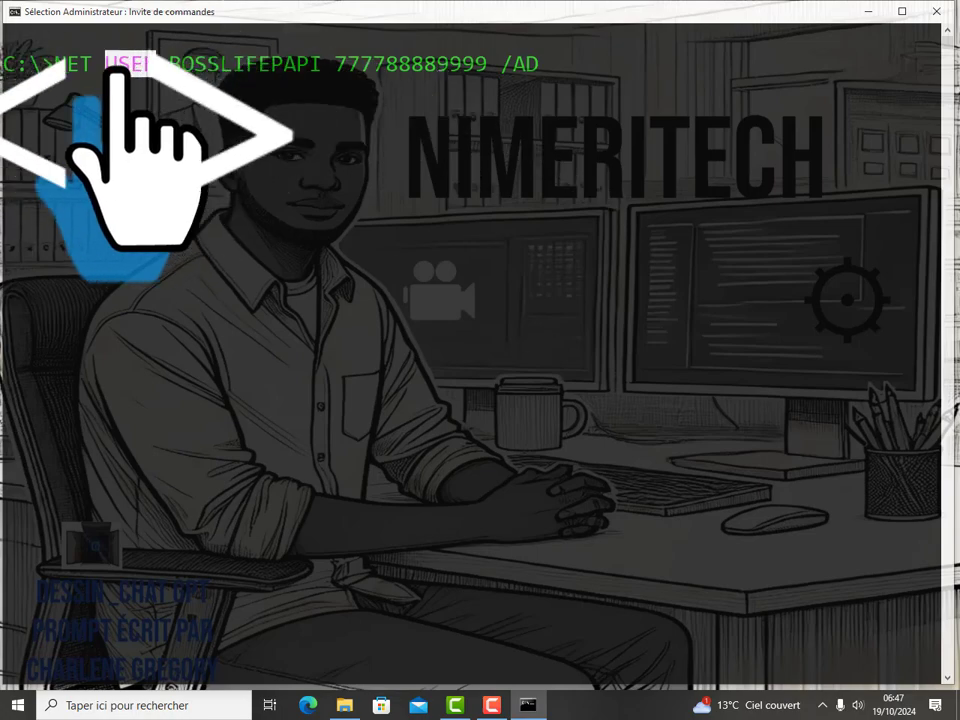
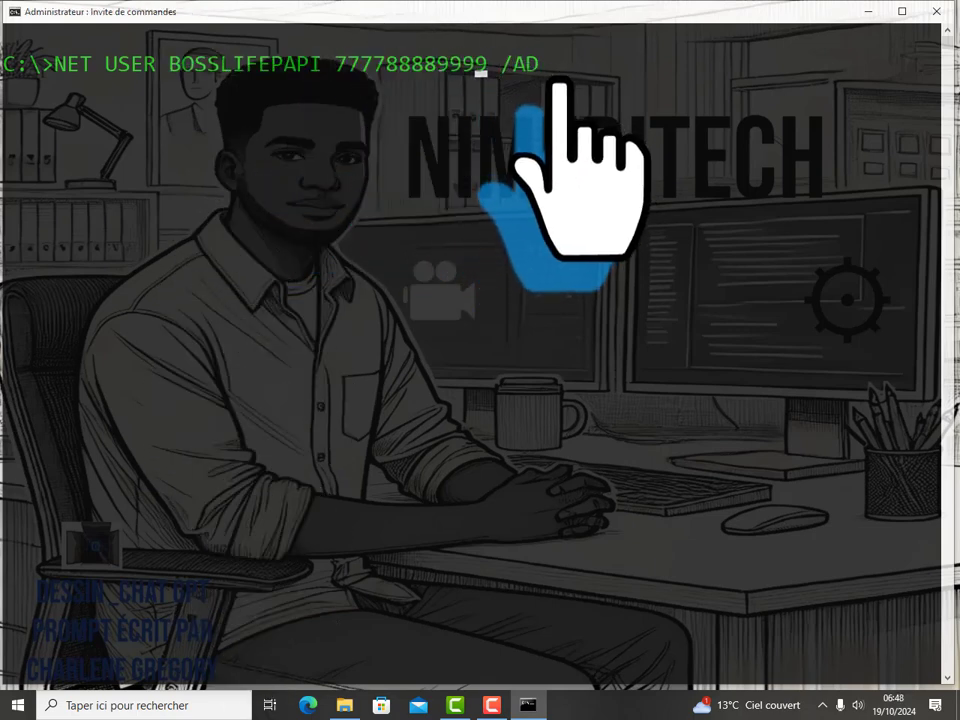
Step: Execute the NET USER /ADD command, creating the new local account with its password
{"action": "key", "text": "Return"}
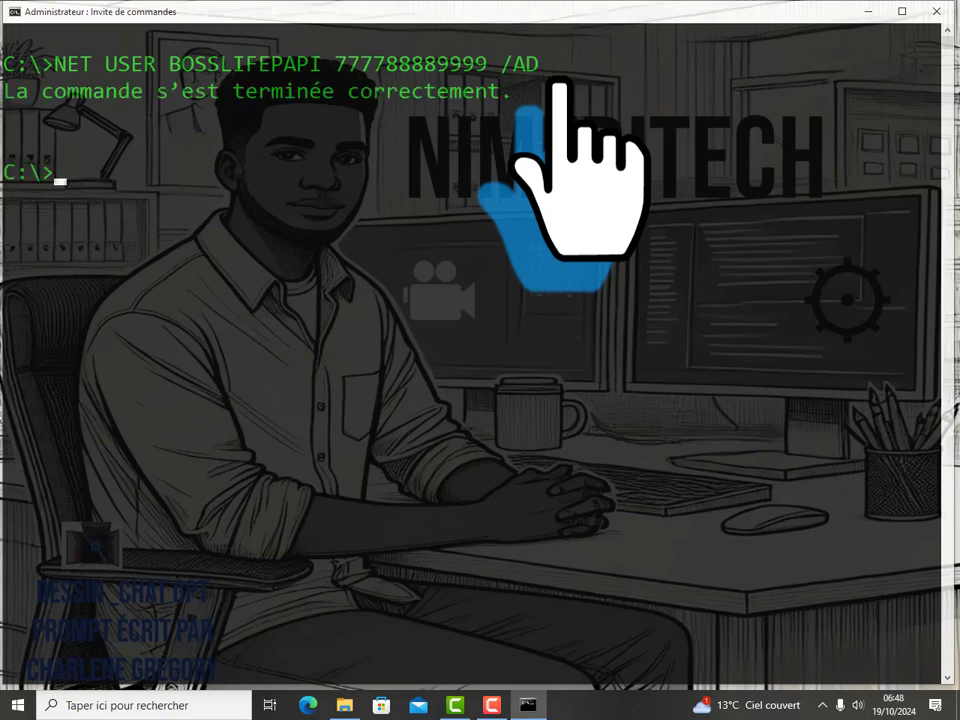
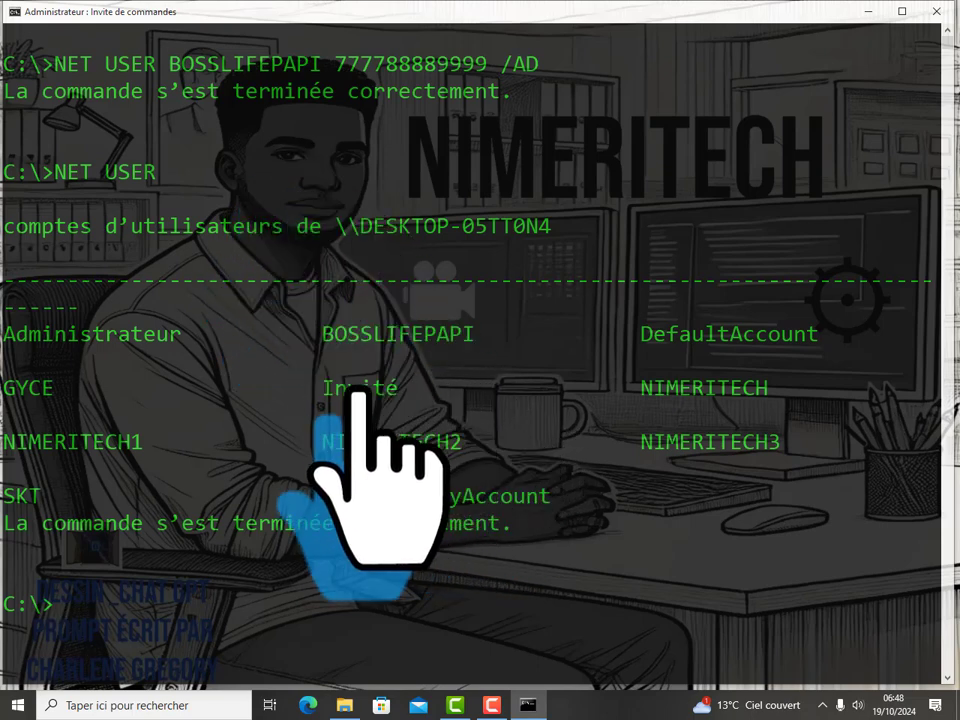
Step: Highlight BOSSLIFEPAPI in the NET USER account listing, then recall the NET USER command
{"action": "left_click_drag", "start_coordinate": [322, 334], "coordinate": [472, 334]}
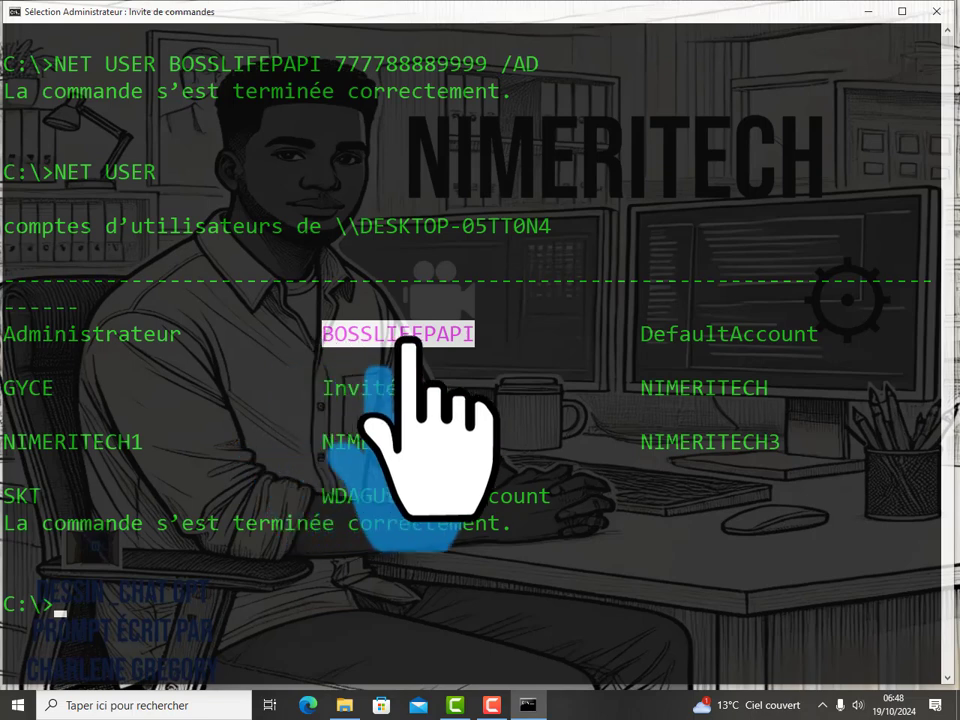
{"action": "left_click", "coordinate": [478, 334]}
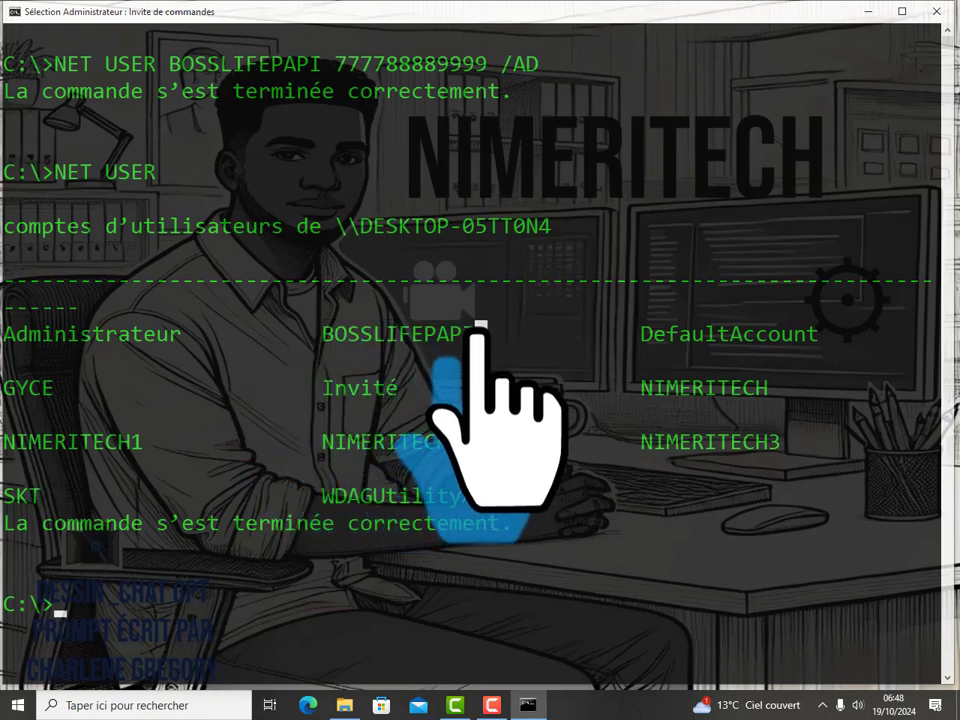
{"action": "left_click_drag", "start_coordinate": [478, 334], "coordinate": [310, 334]}
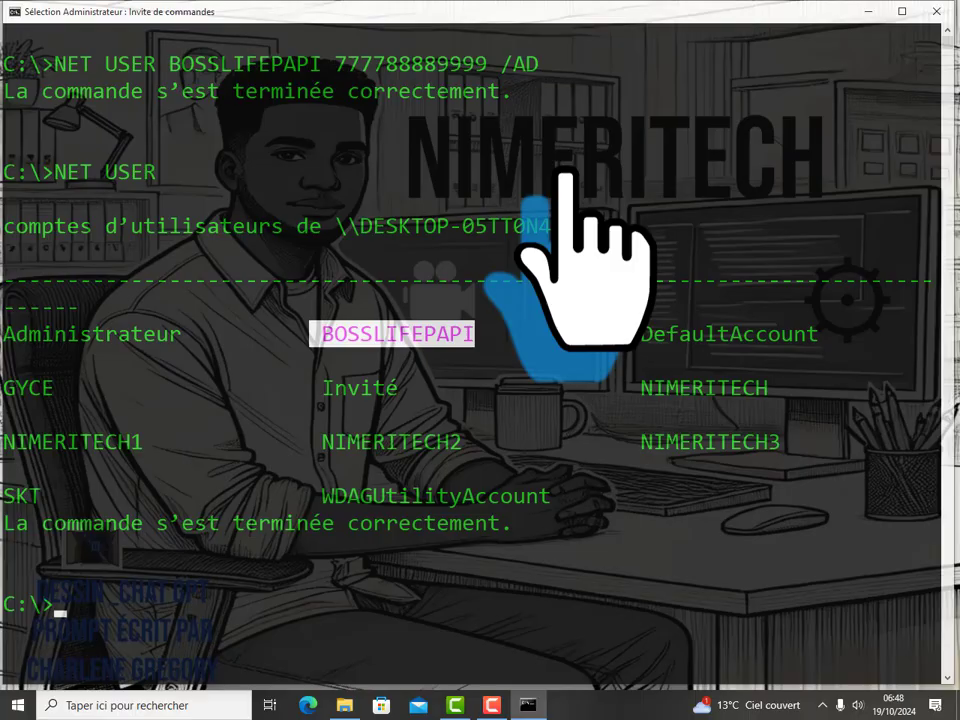
{"action": "key", "text": "Up"}
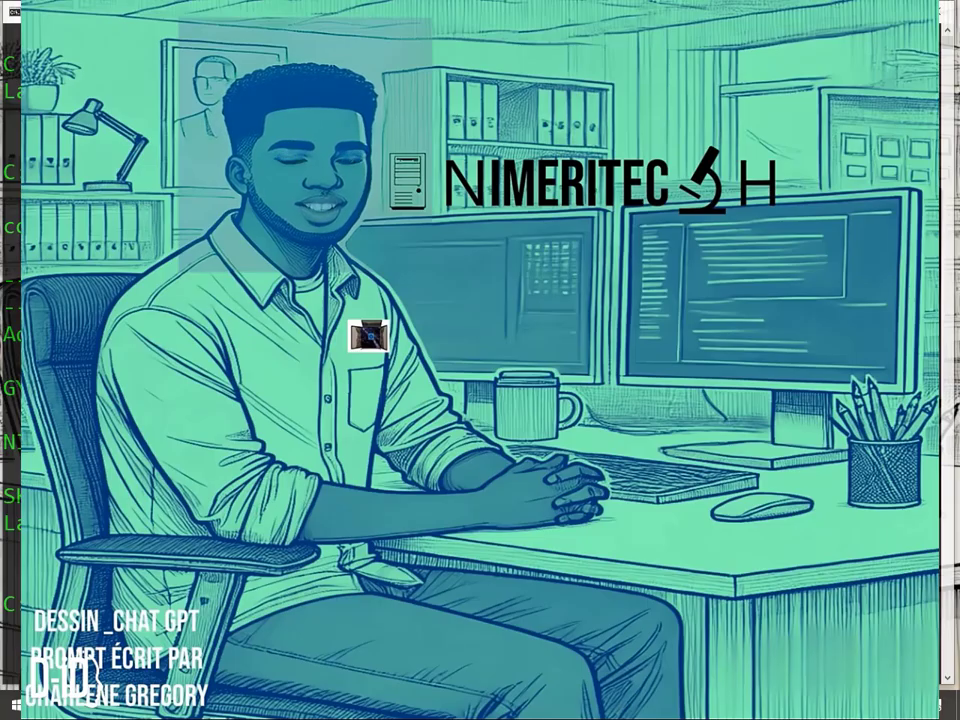
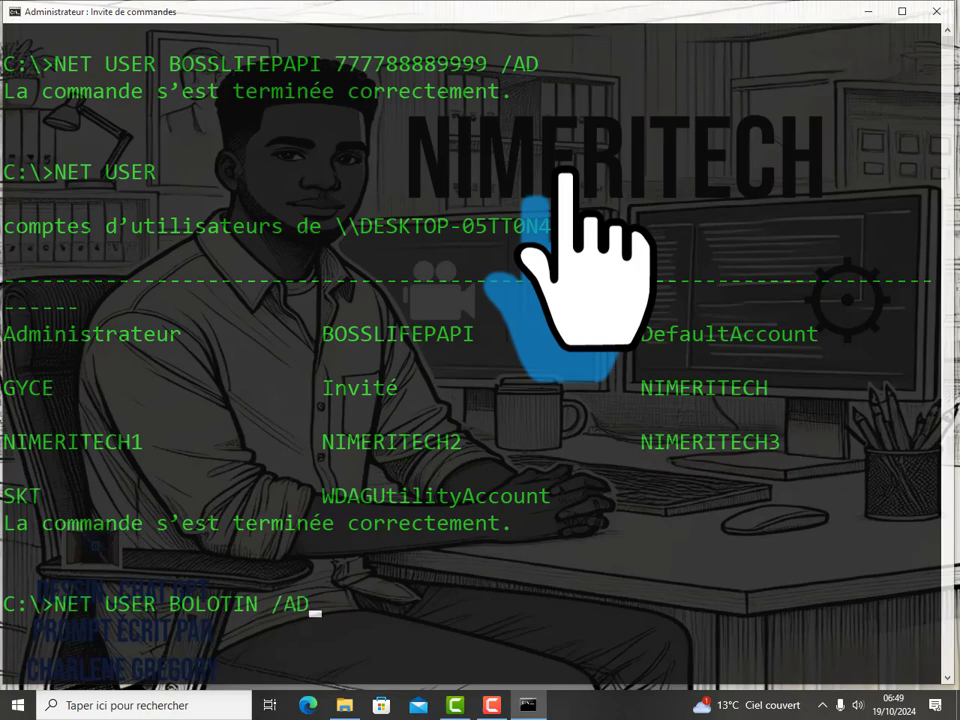
Step: Create the local account BOLOTIN with NET USER BOLOTIN /AD, then clear the console with CLS
{"action": "key", "text": "Return"}
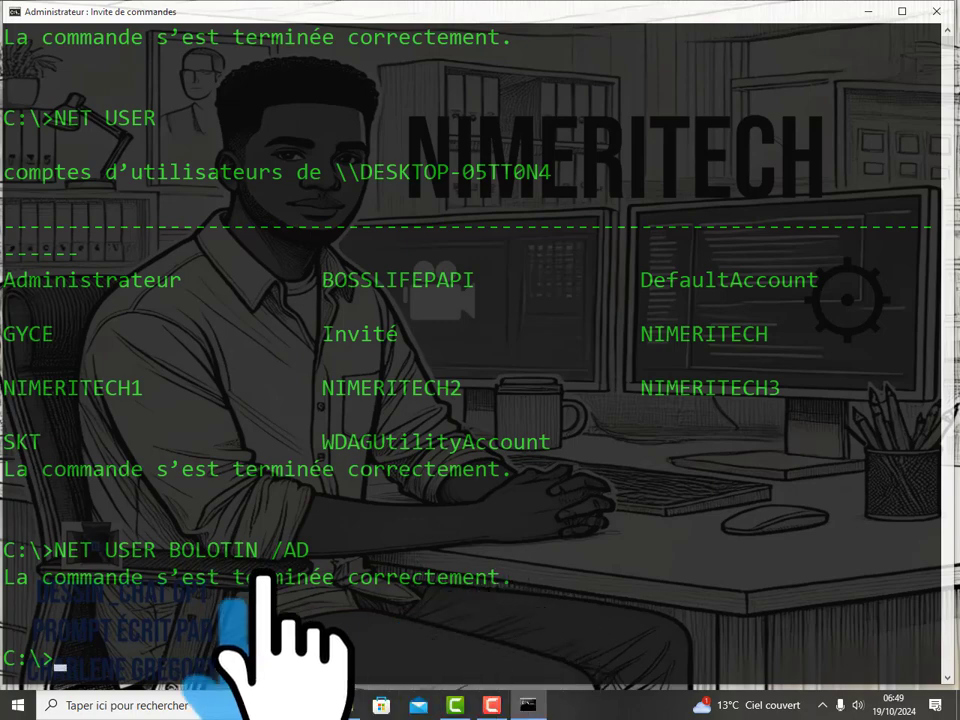
{"action": "scroll", "coordinate": [470, 350], "scroll_direction": "down", "scroll_amount": 1}
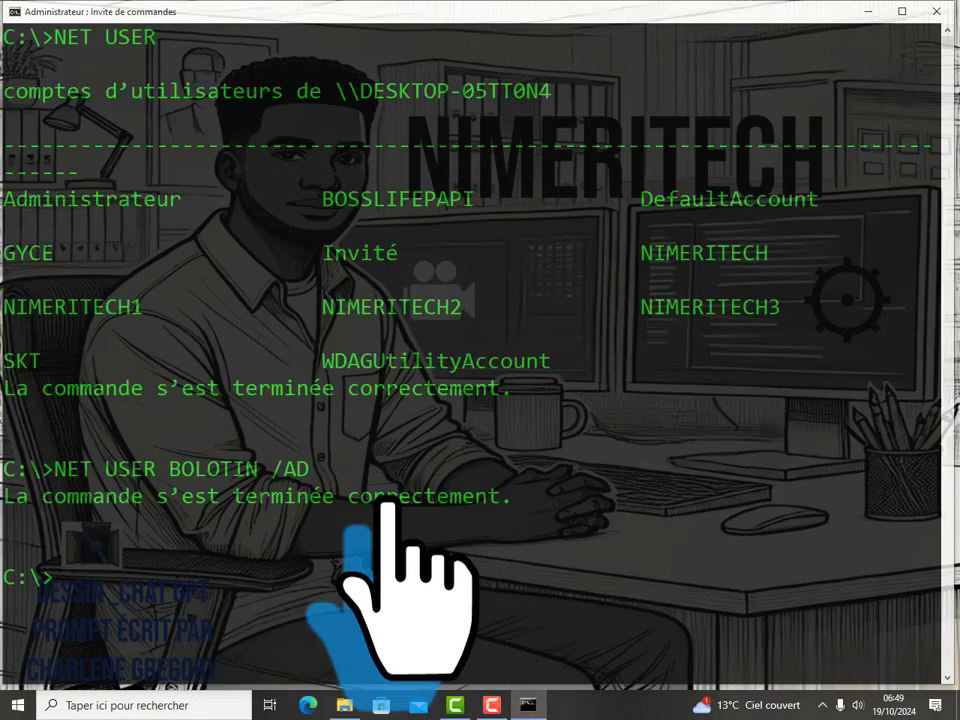
{"action": "key", "text": "Return"}
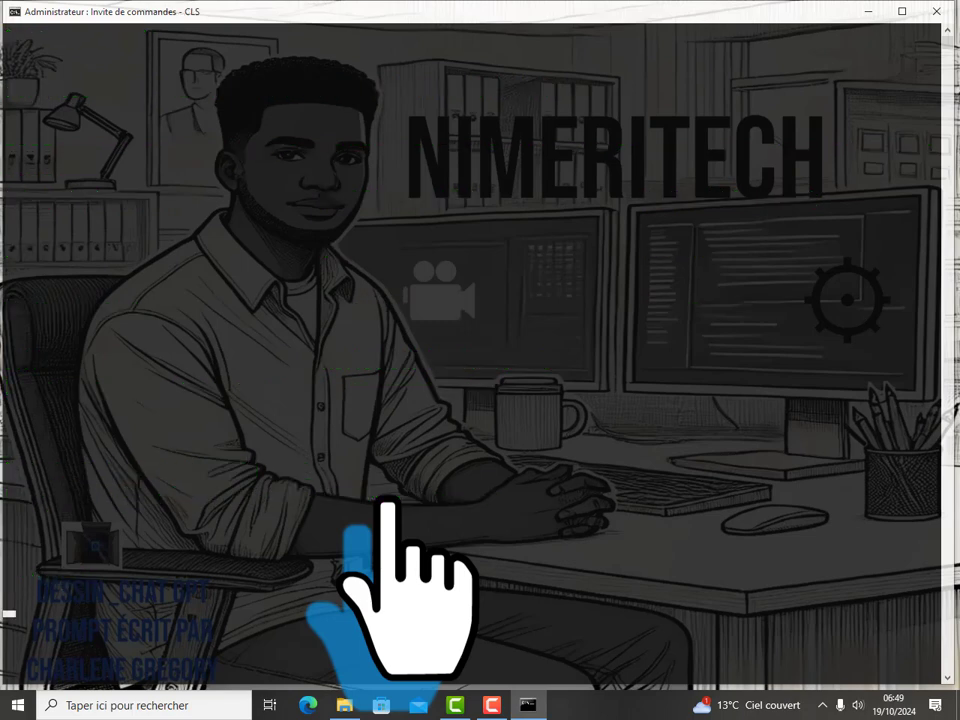
{"action": "type", "text": "CLS"}
{"action": "key", "text": "Return"}
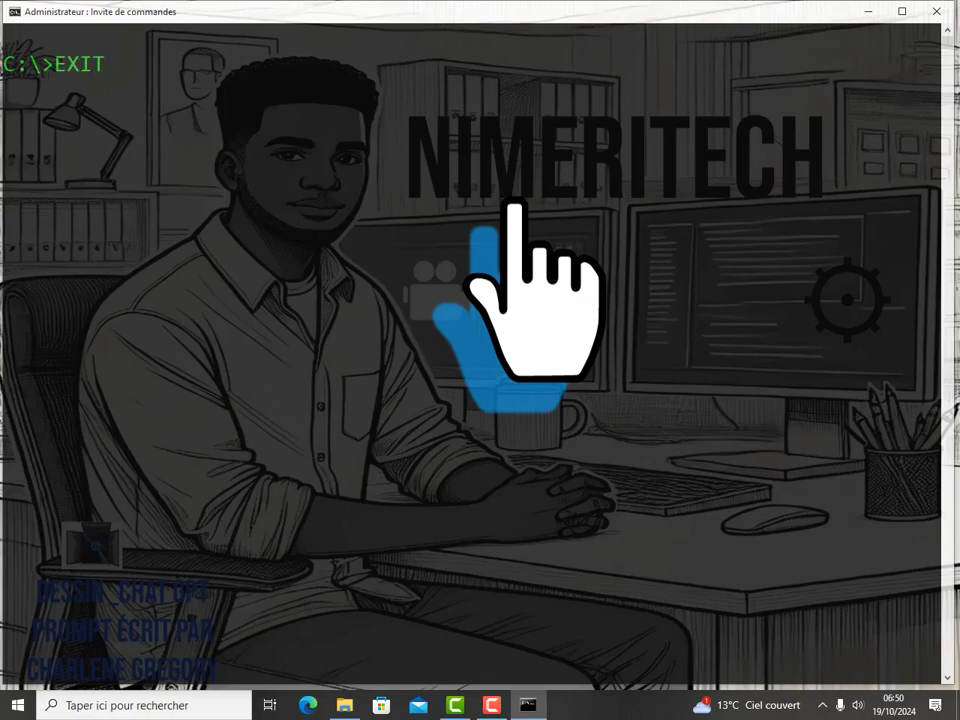
Step: Close Command Prompt with EXIT and launch Windows Settings (Paramètres) from the Win+X menu
{"action": "key", "text": "Return"}
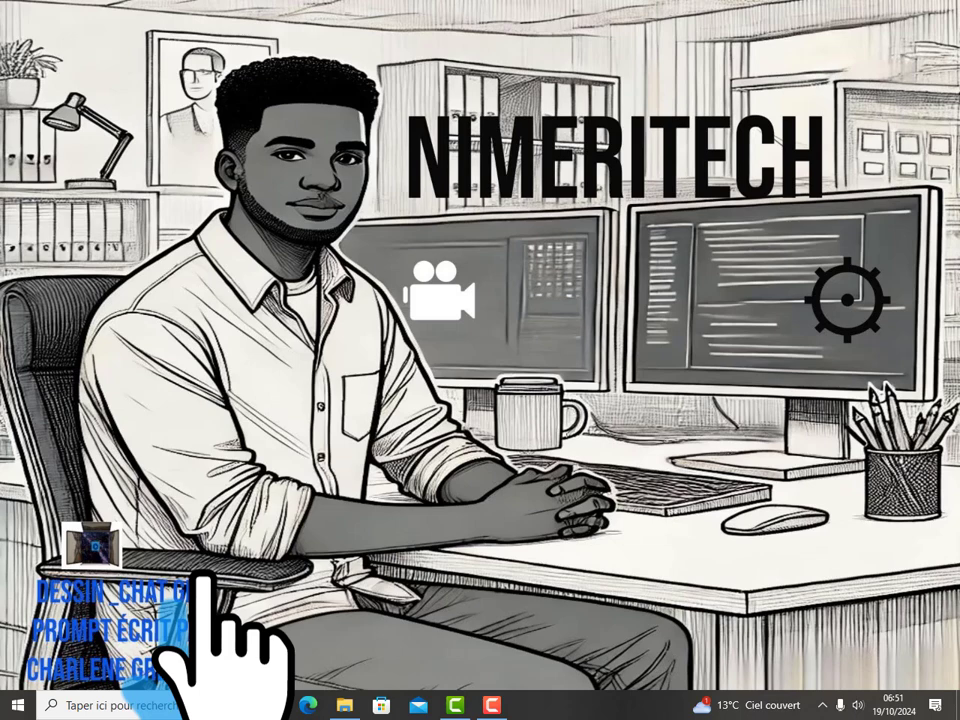
{"action": "key", "text": "super+x"}
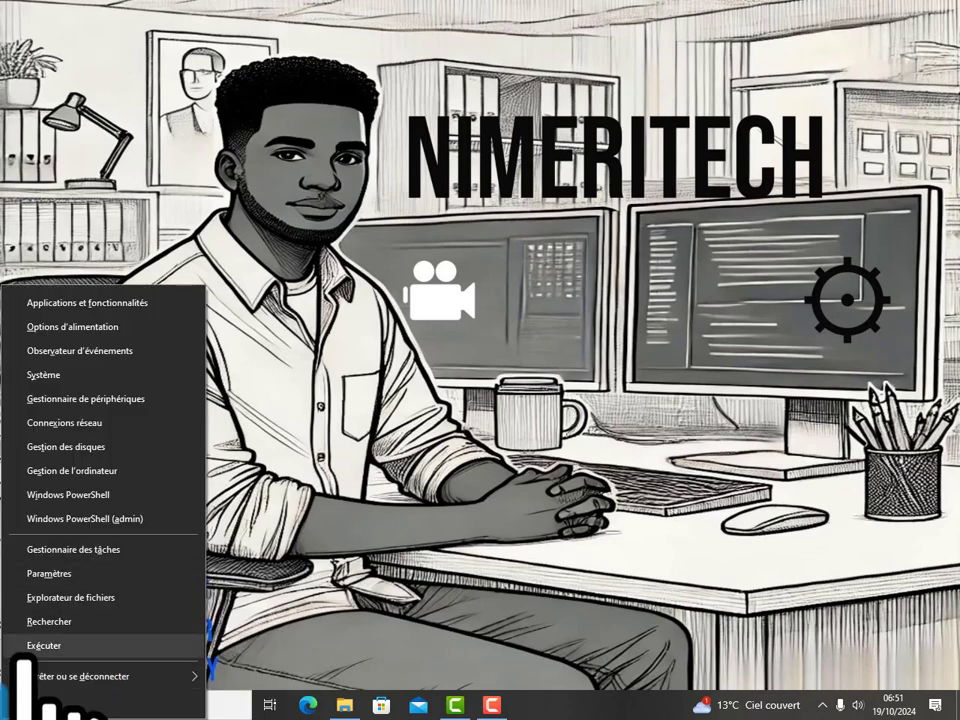
{"action": "key", "text": "Return"}
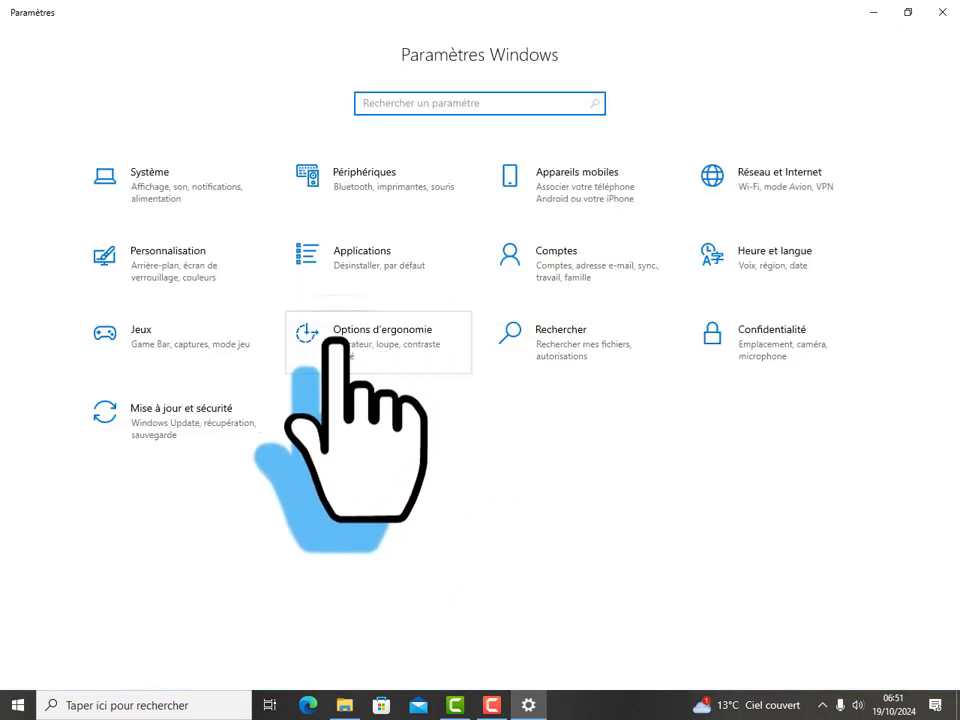
Step: Open the Comptes section on the administrator's Vos informations page
{"action": "left_click", "coordinate": [536, 266]}
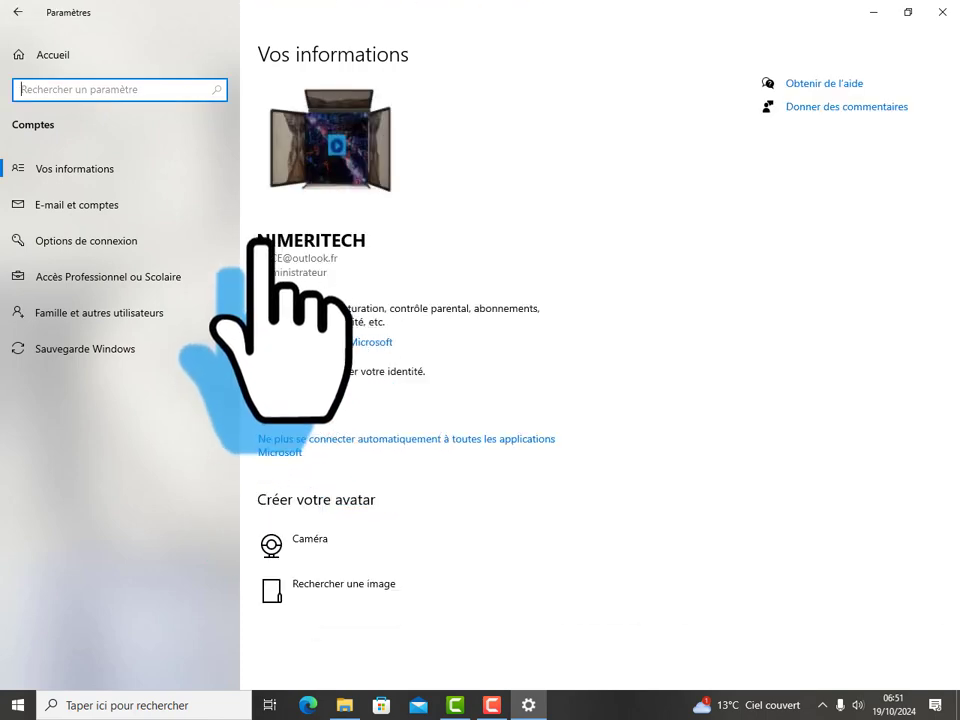
{"action": "left_click", "coordinate": [364, 296]}
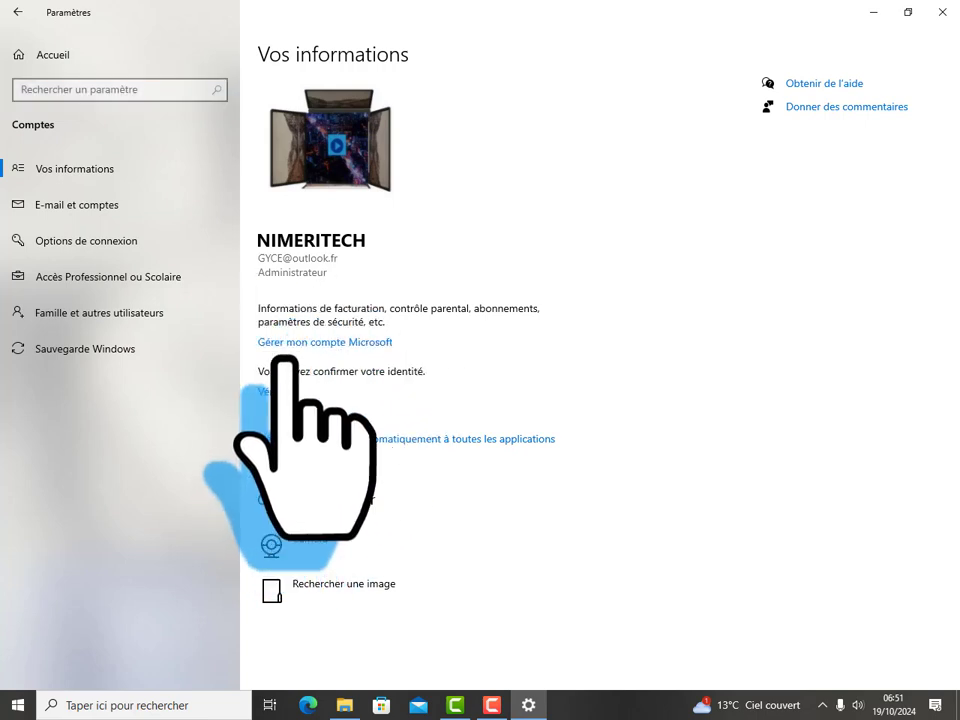
{"action": "left_click", "coordinate": [18, 705]}
{"action": "mouse_move", "coordinate": [28, 538]}
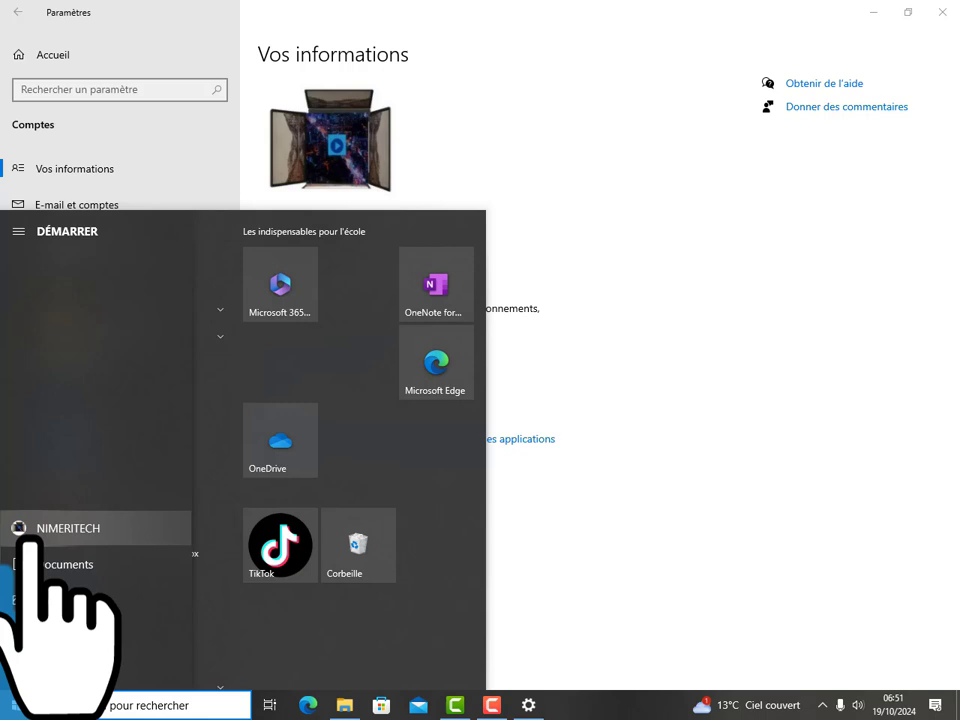
{"action": "left_click", "coordinate": [420, 133]}
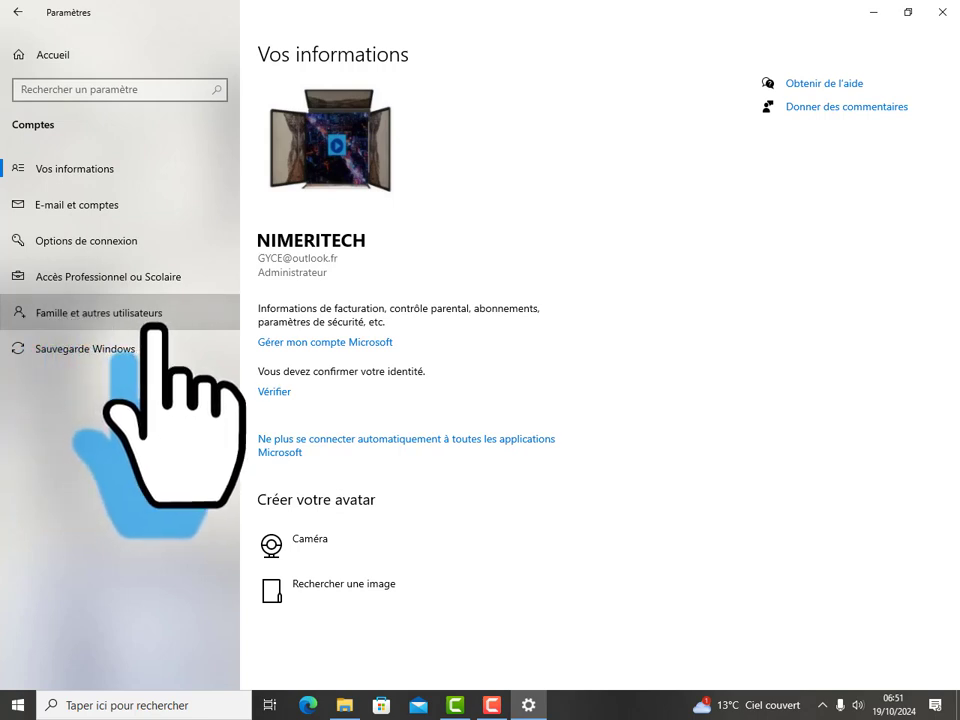
Step: Change NIMERITECH1's account type to Administrateur under Famille et autres utilisateurs
{"action": "left_click", "coordinate": [90, 314]}
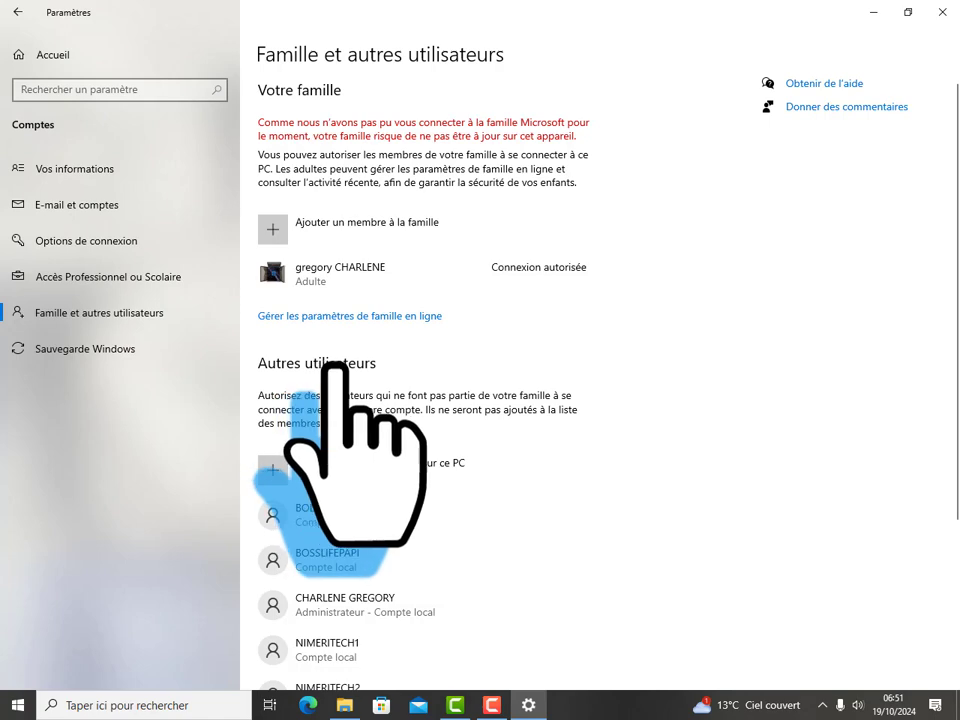
{"action": "scroll", "coordinate": [340, 375], "scroll_direction": "down", "scroll_amount": 5}
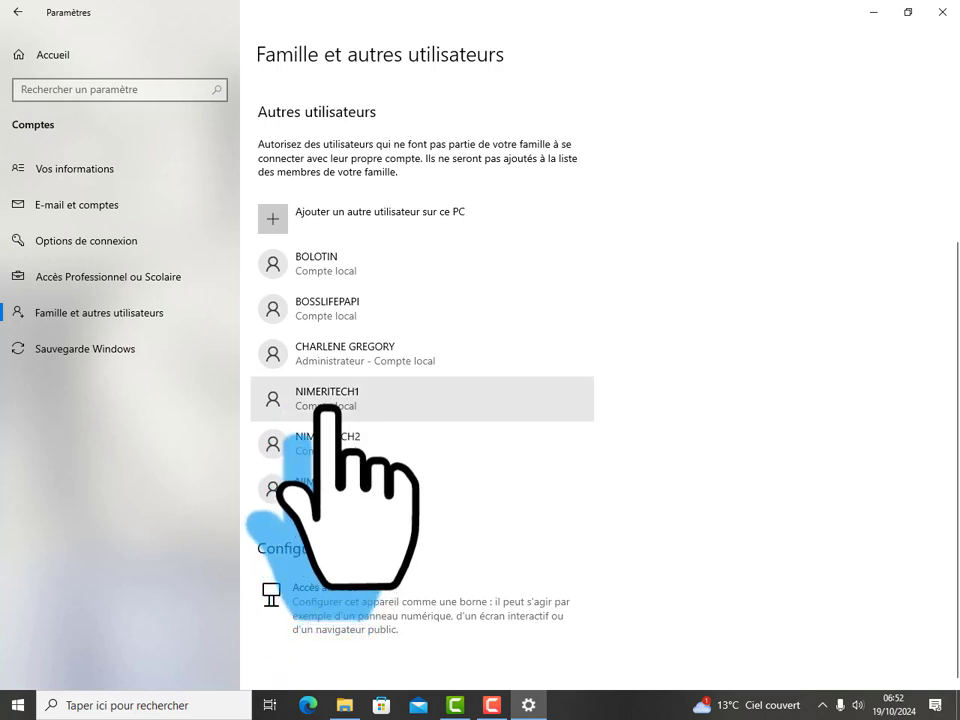
{"action": "left_click", "coordinate": [331, 400]}
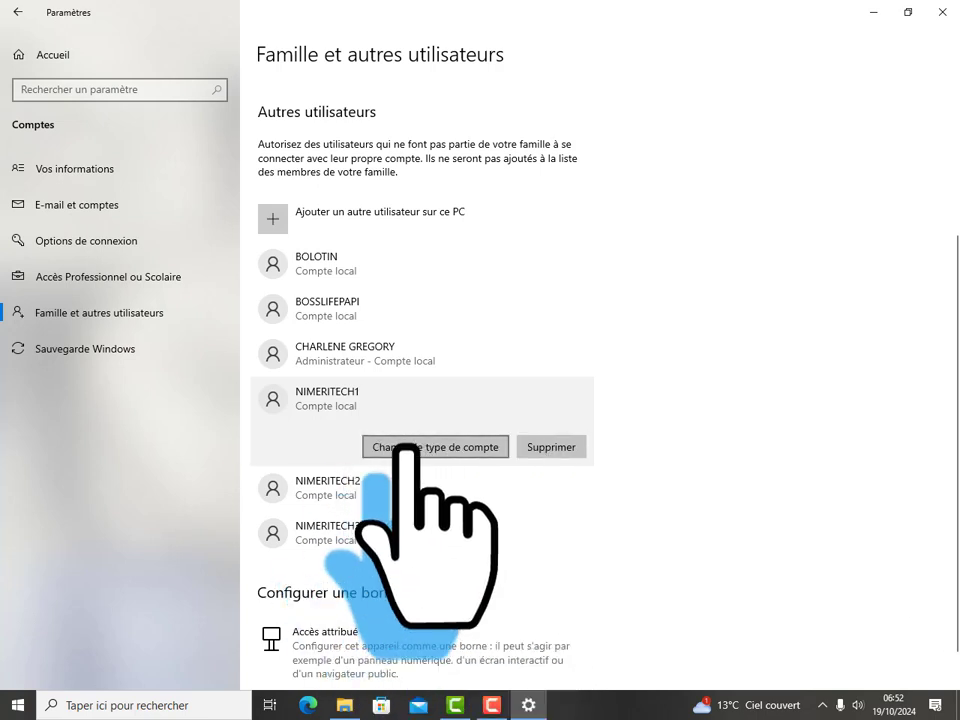
{"action": "left_click", "coordinate": [408, 450]}
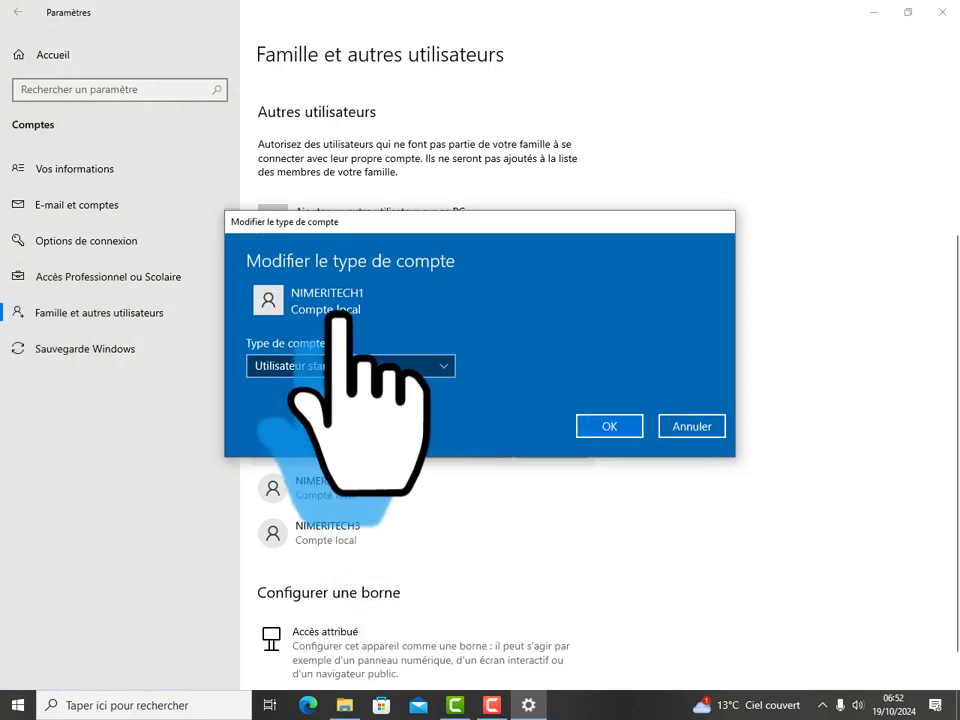
{"action": "left_click", "coordinate": [285, 367]}
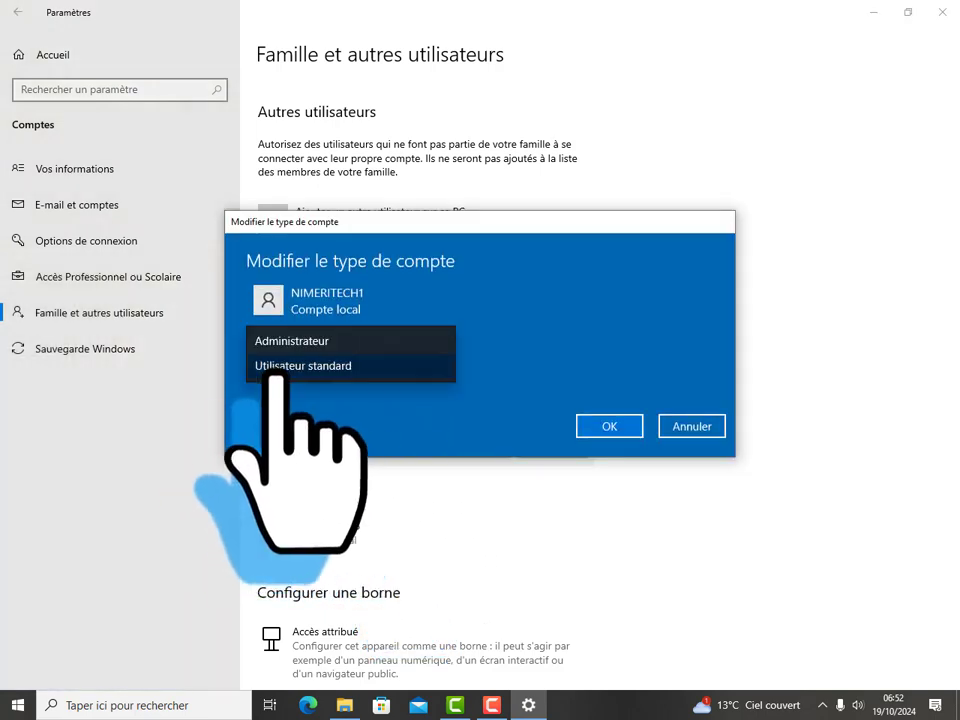
{"action": "left_click", "coordinate": [275, 341]}
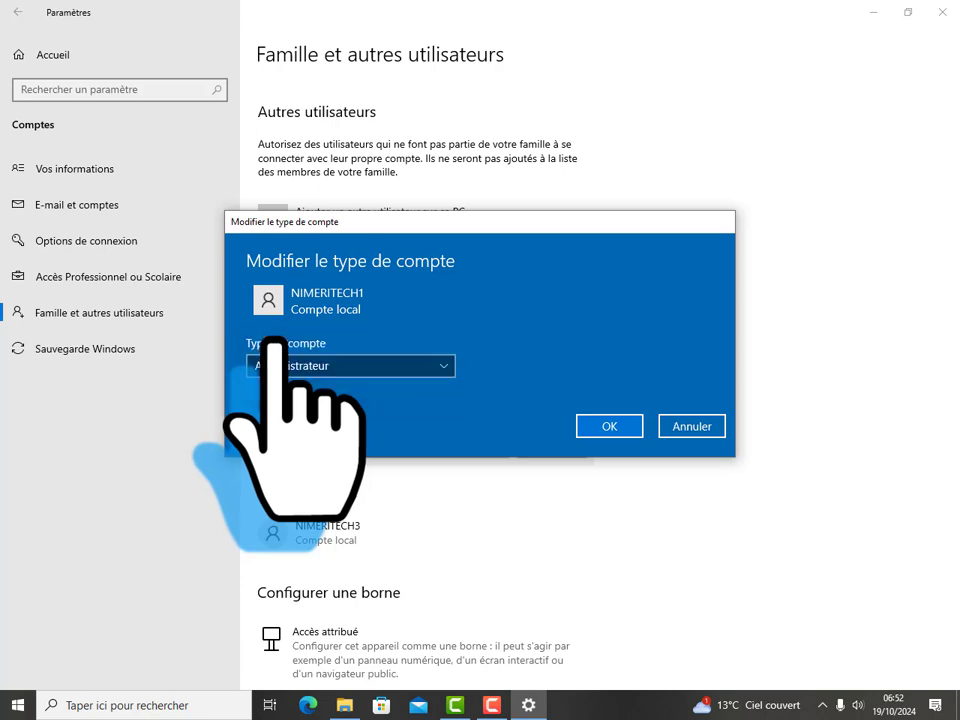
{"action": "left_click", "coordinate": [607, 425]}
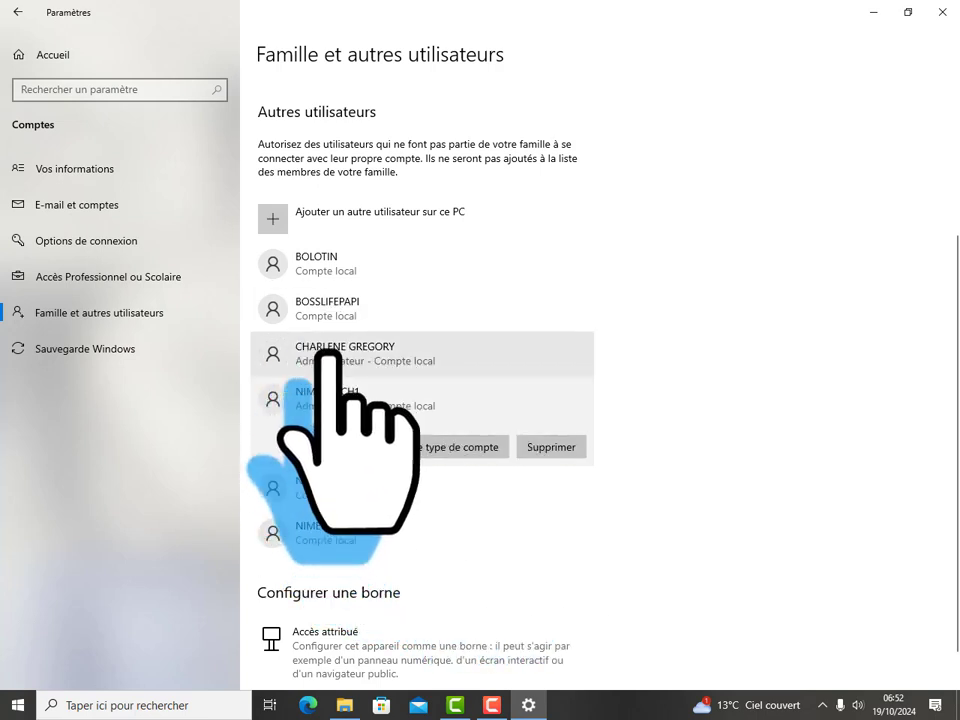
Step: Delete the top local account in the other-users list, including its data
{"action": "left_click", "coordinate": [349, 271]}
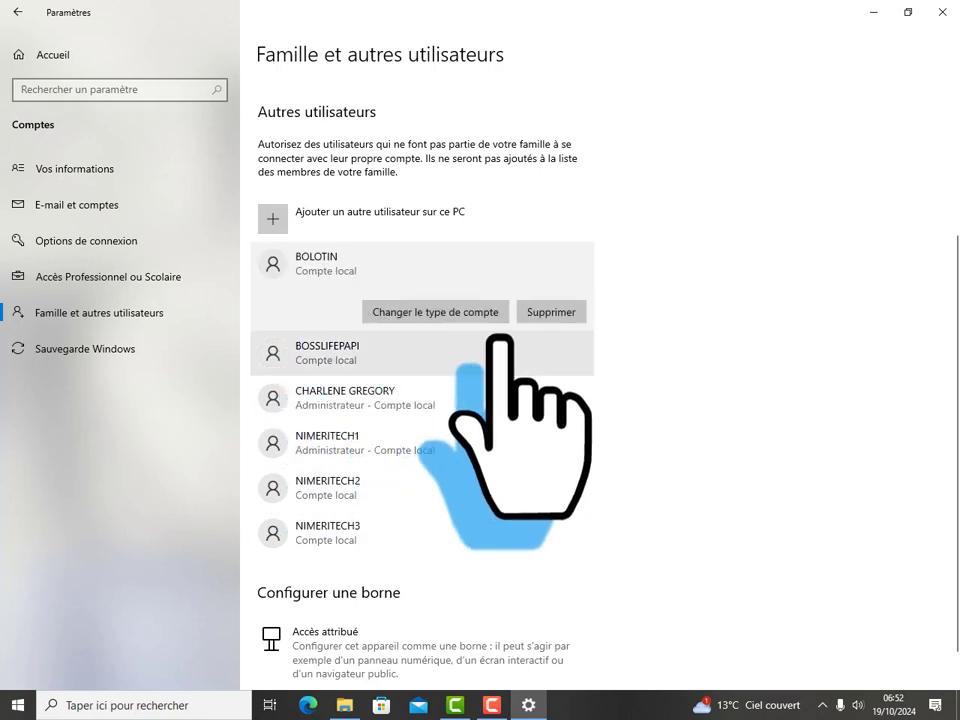
{"action": "left_click", "coordinate": [540, 314]}
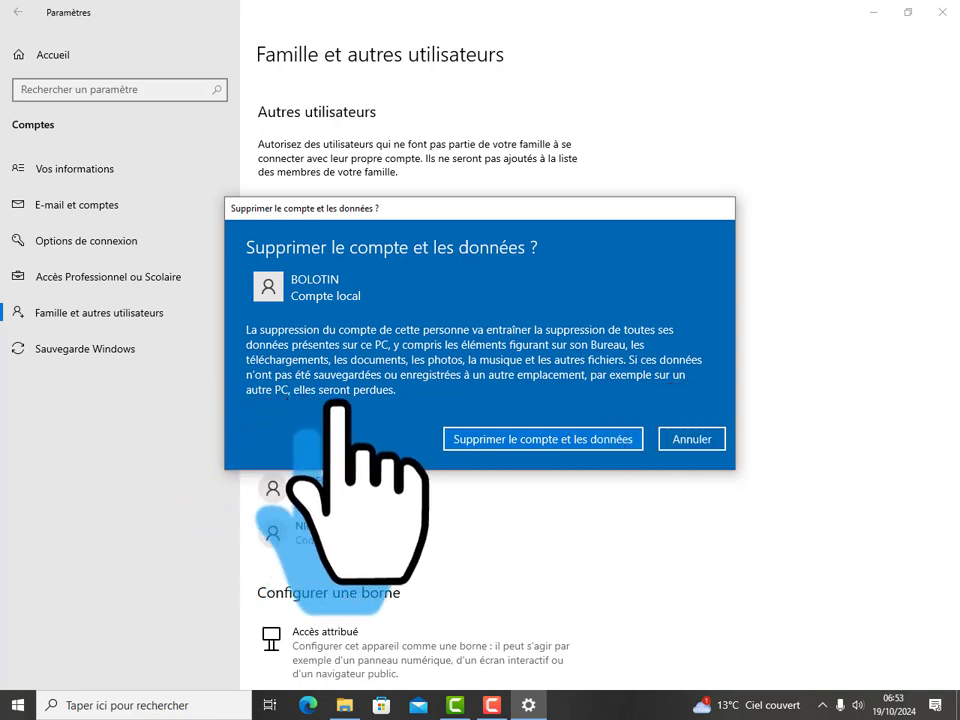
{"action": "left_click", "coordinate": [482, 439]}
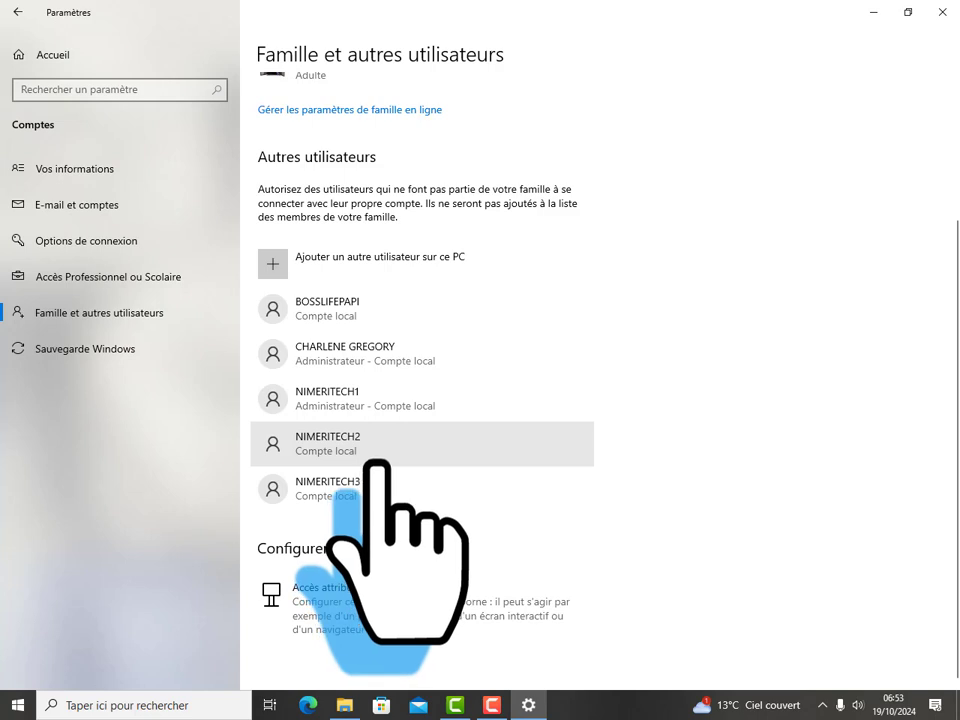
Step: Launch Invite de commandes from Windows Search with Exécuter en tant qu'administrateur
{"action": "left_click", "coordinate": [160, 705]}
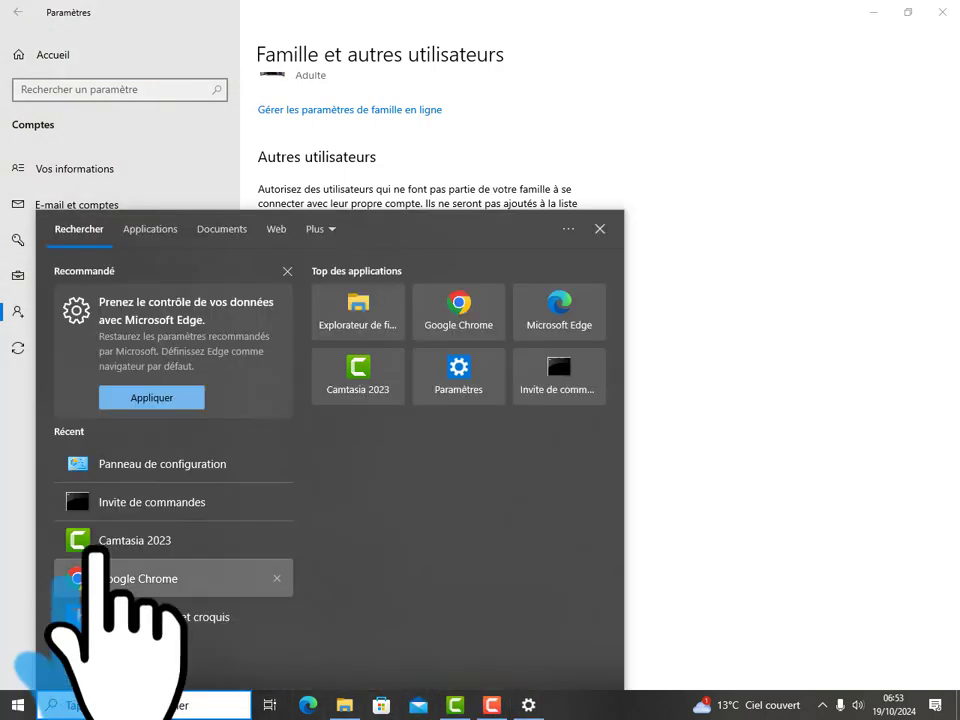
{"action": "right_click", "coordinate": [136, 503]}
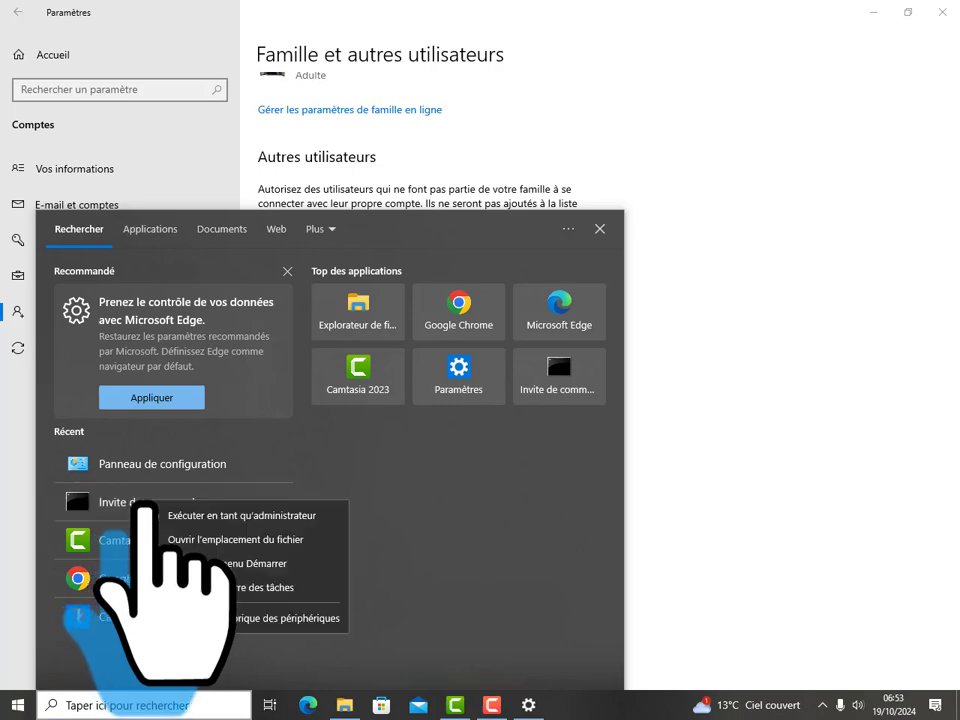
{"action": "left_click", "coordinate": [212, 514]}
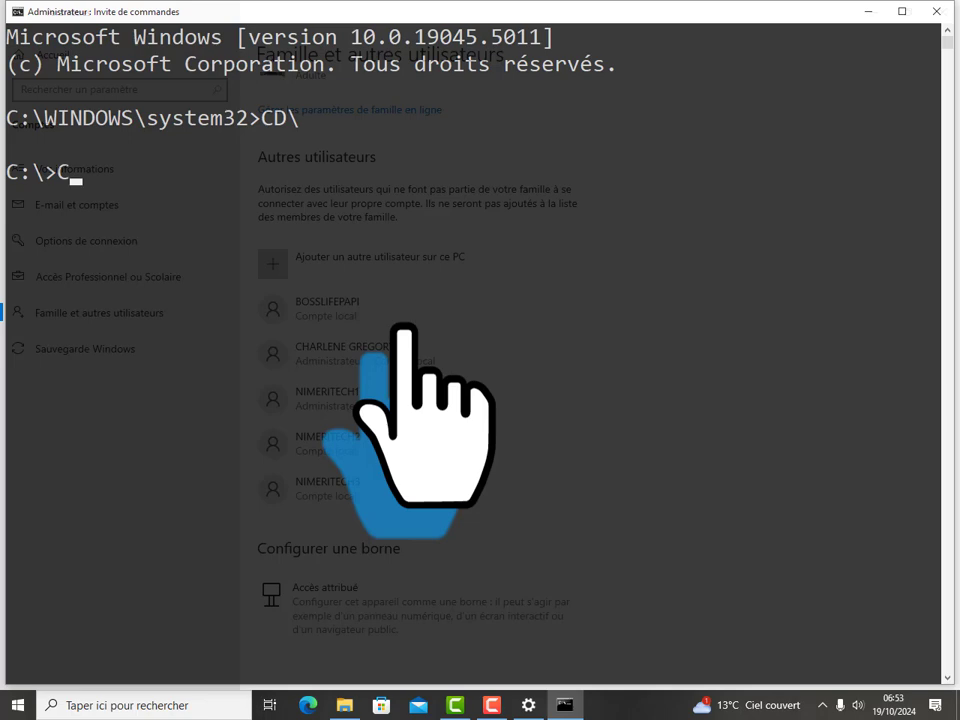
Step: Turn the console text green with COLOR A and clear the screen with CLS
{"action": "key", "text": "Return"}
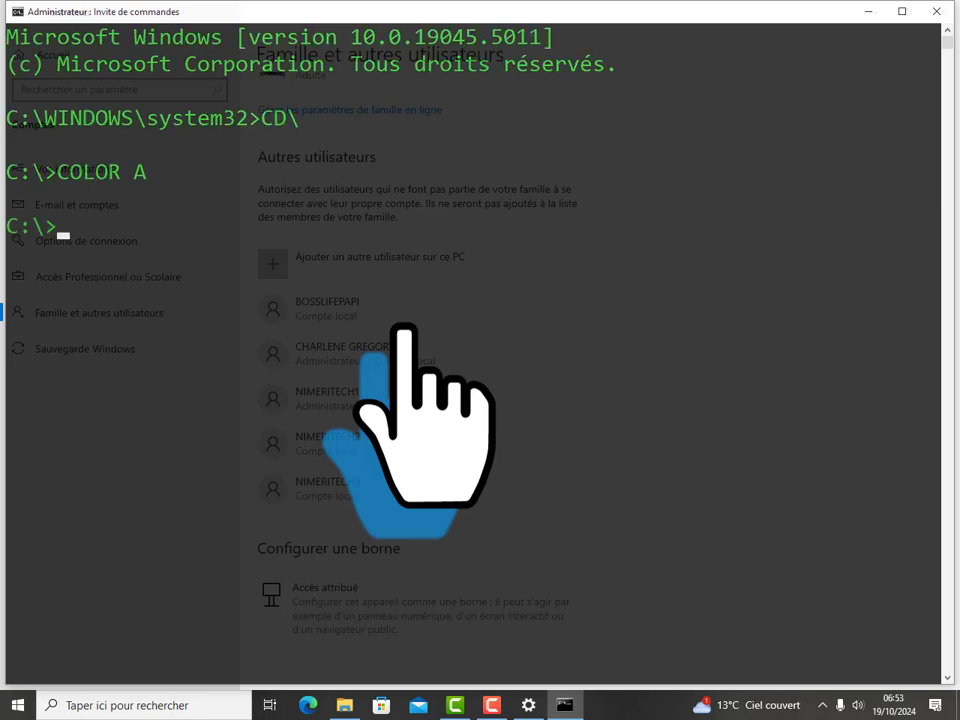
{"action": "type", "text": "CLS"}
{"action": "key", "text": "Return"}
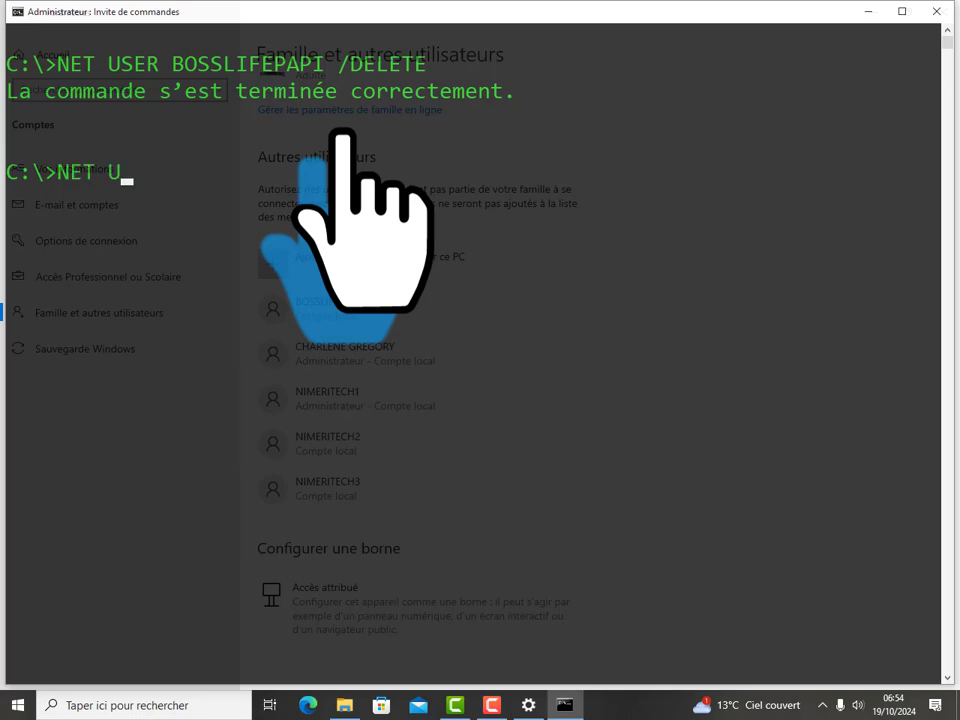
Step: List accounts with NET USER, then recall the BOSSLIFEPAPI delete command and edit its ending
{"action": "key", "text": "Return"}
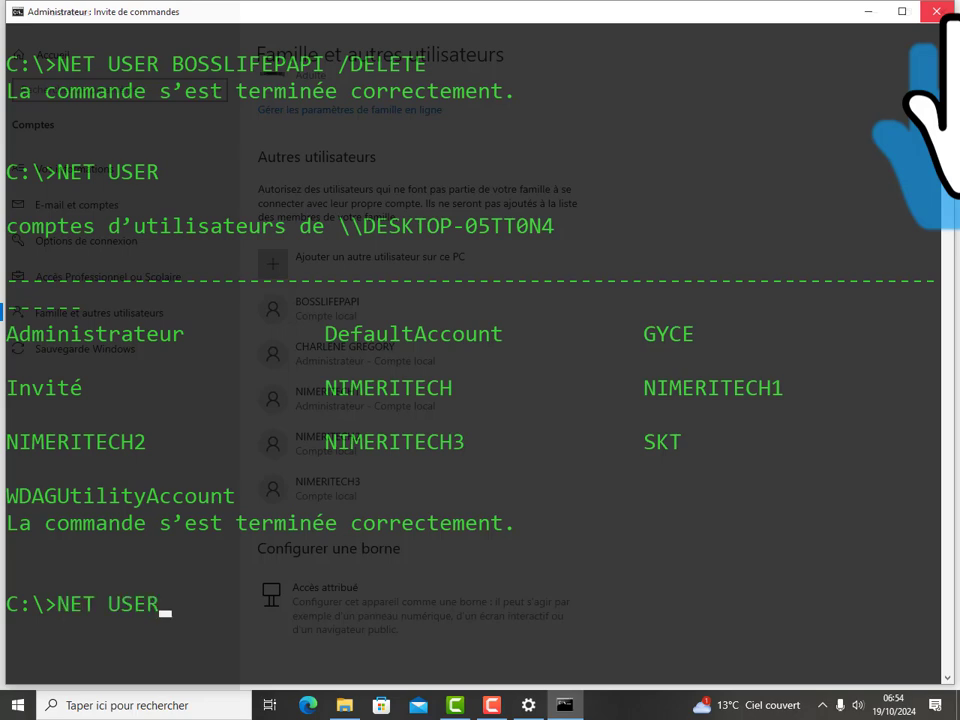
{"action": "key", "text": "Up"}
{"action": "key", "text": "Up"}
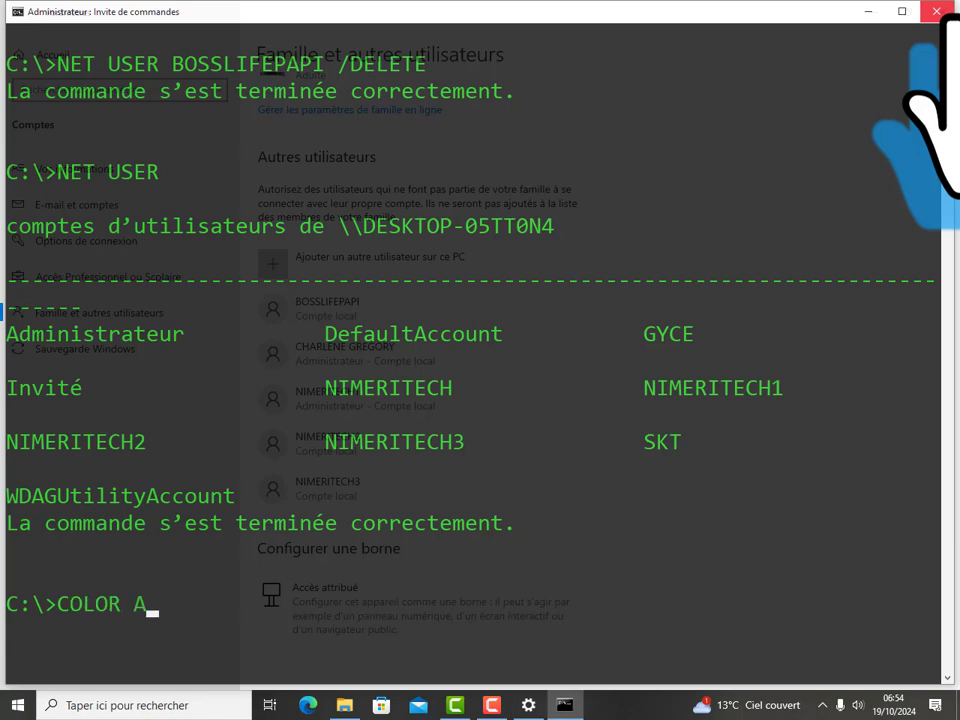
{"action": "key", "text": "Up"}
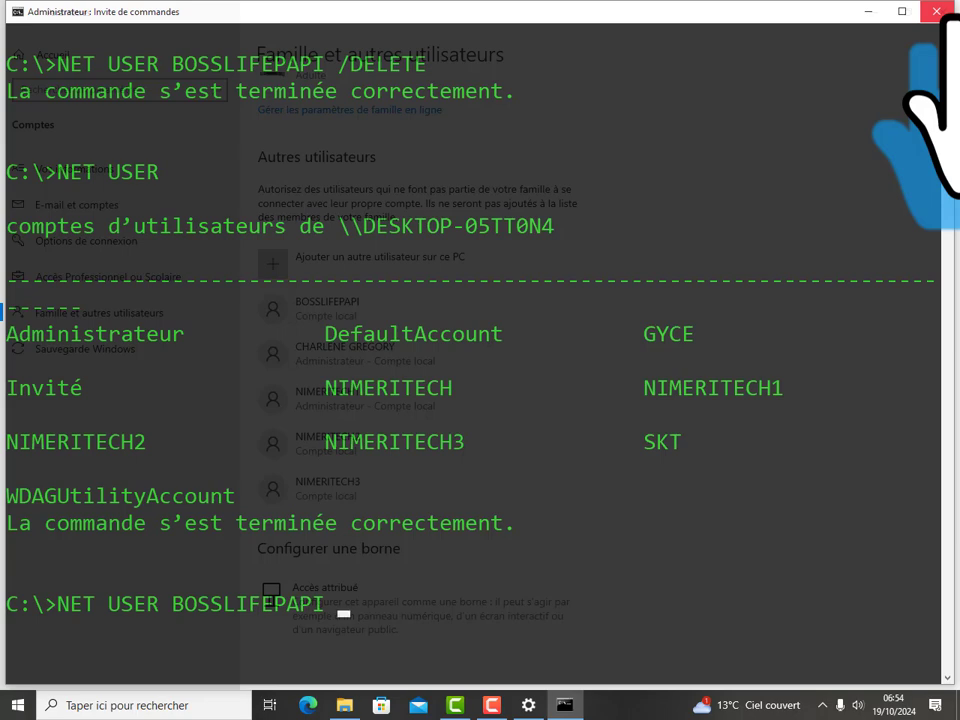
{"action": "left_click_drag", "start_coordinate": [302, 604], "coordinate": [57, 606]}
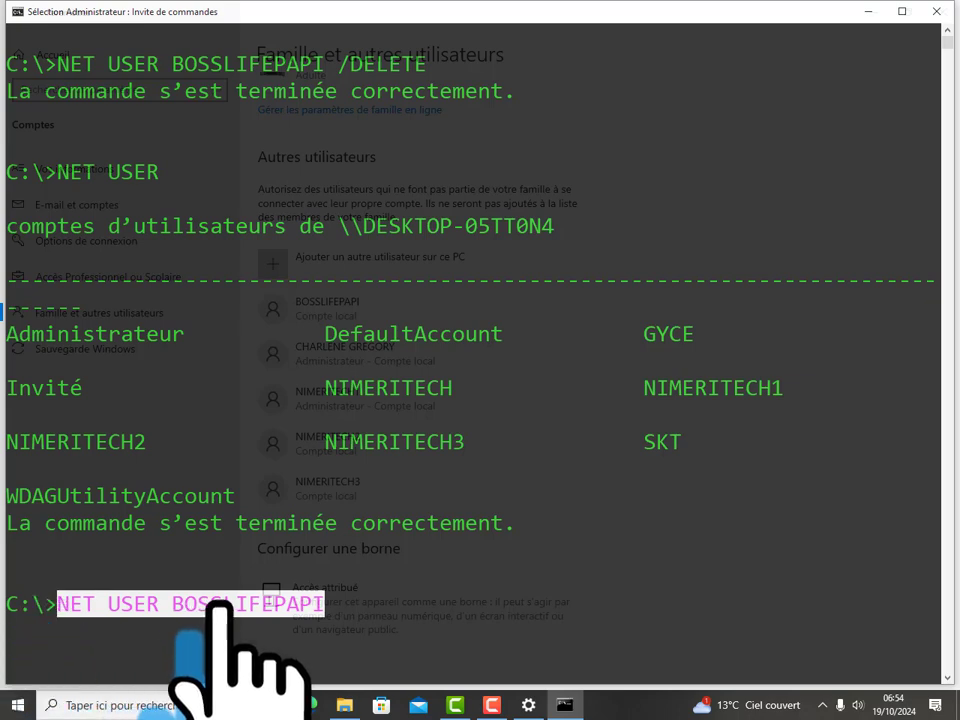
{"action": "left_click", "coordinate": [343, 603]}
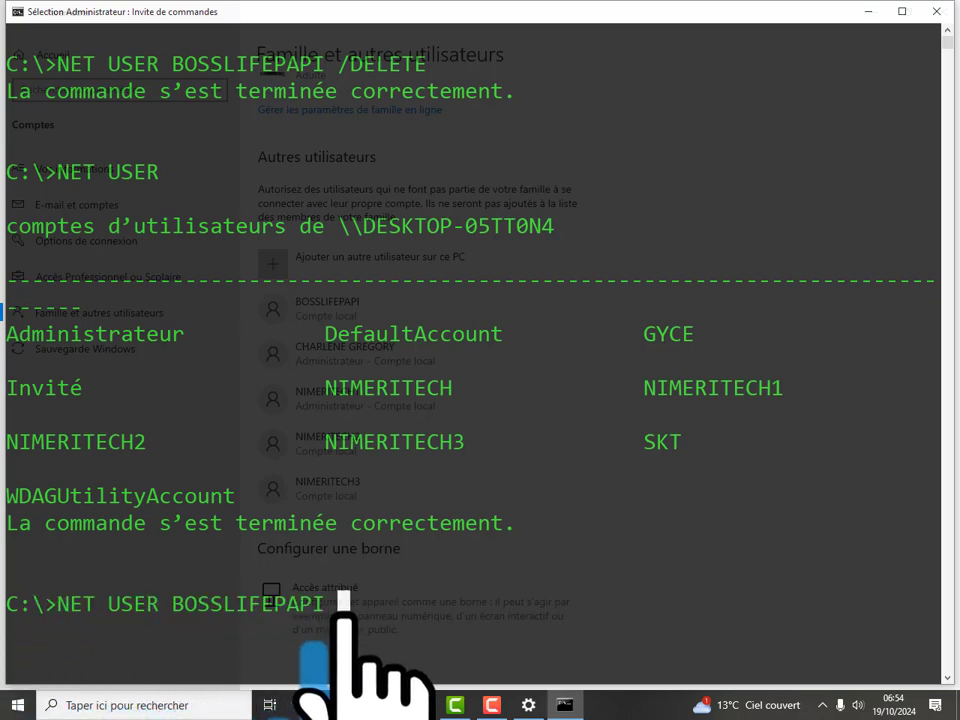
{"action": "type", "text": "/"}
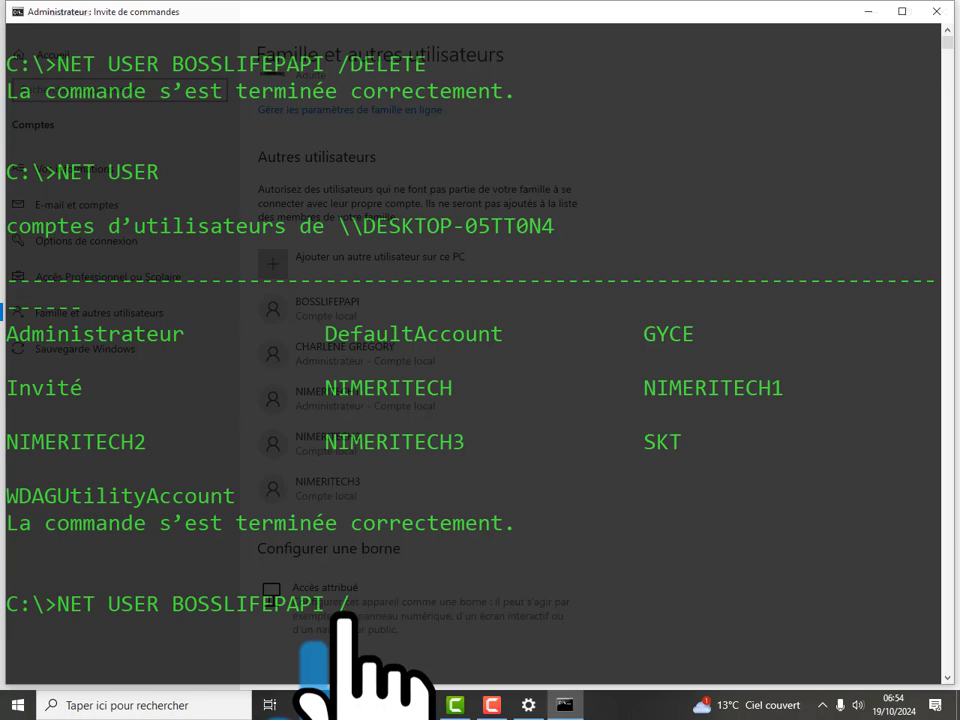